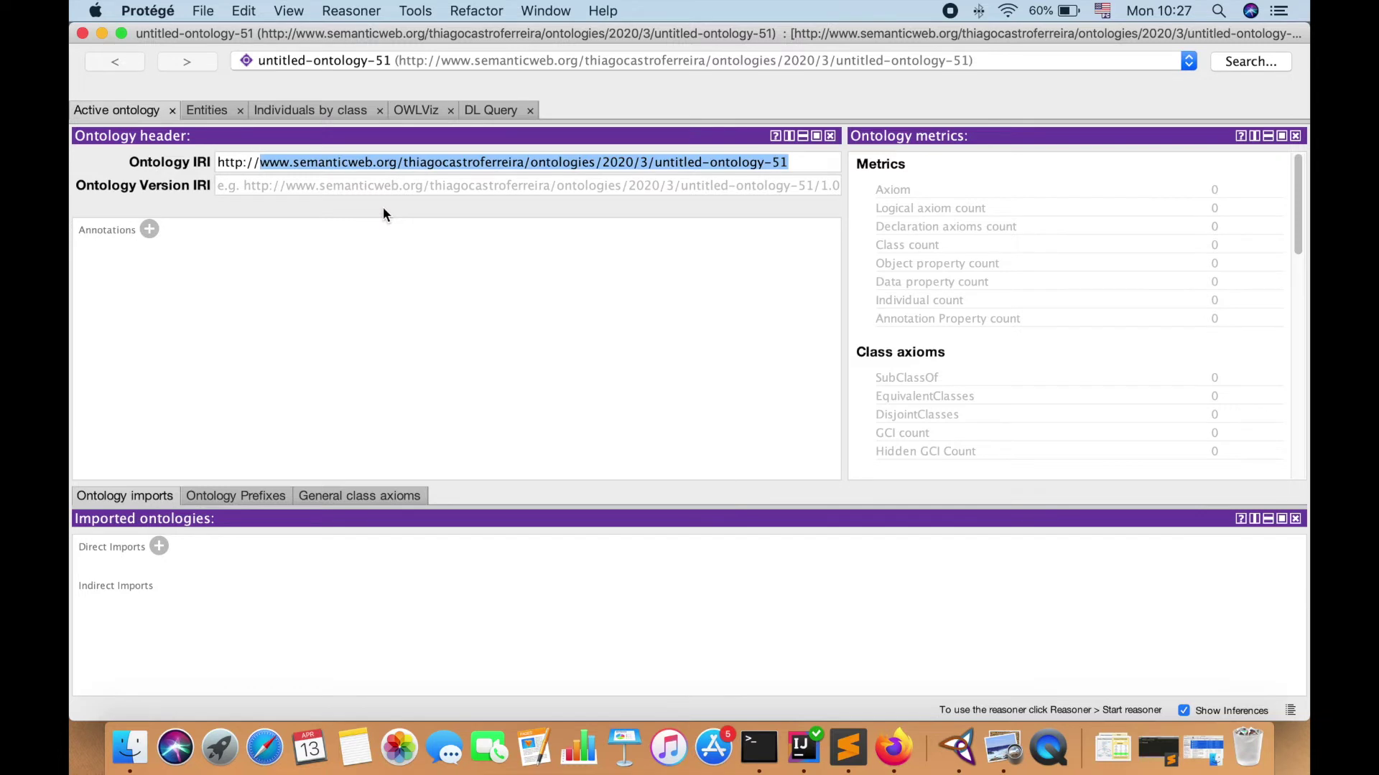
type("www.")
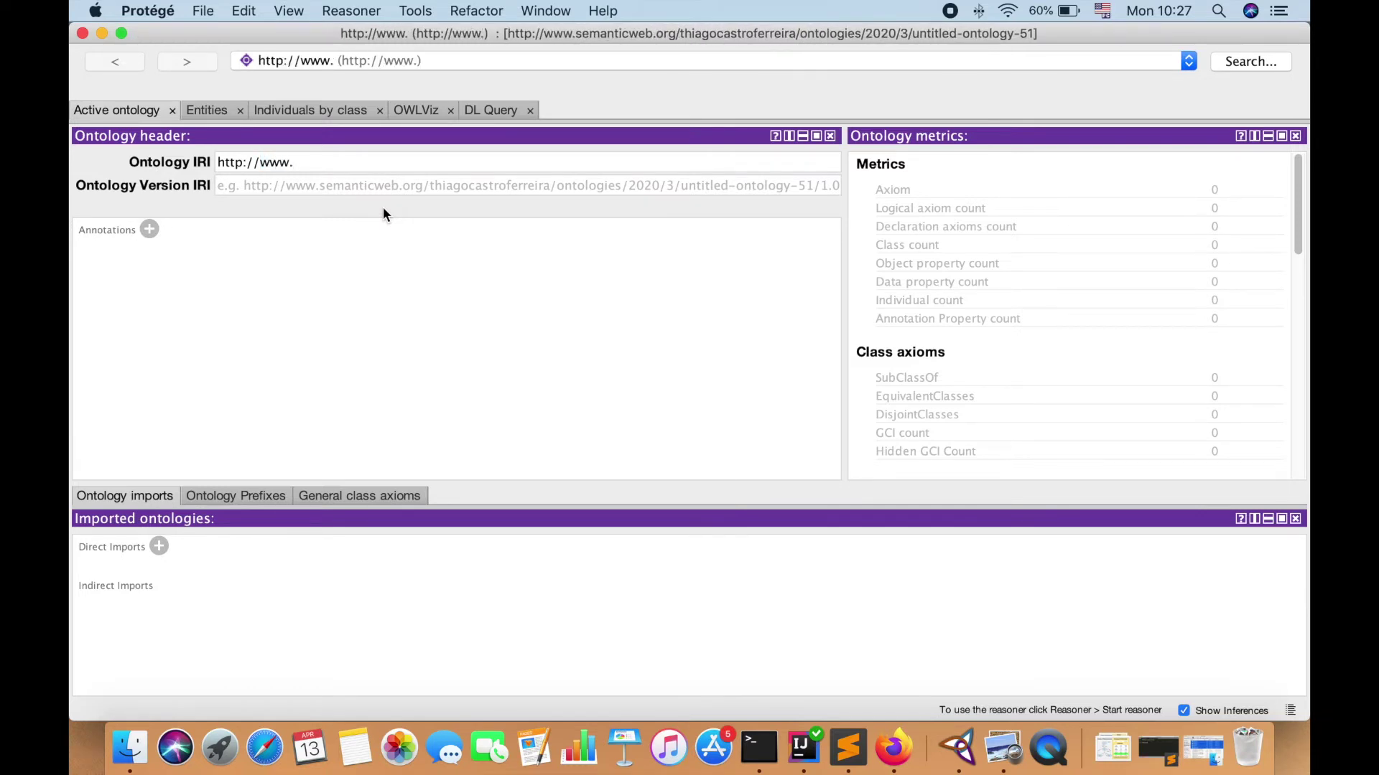
type("pos")
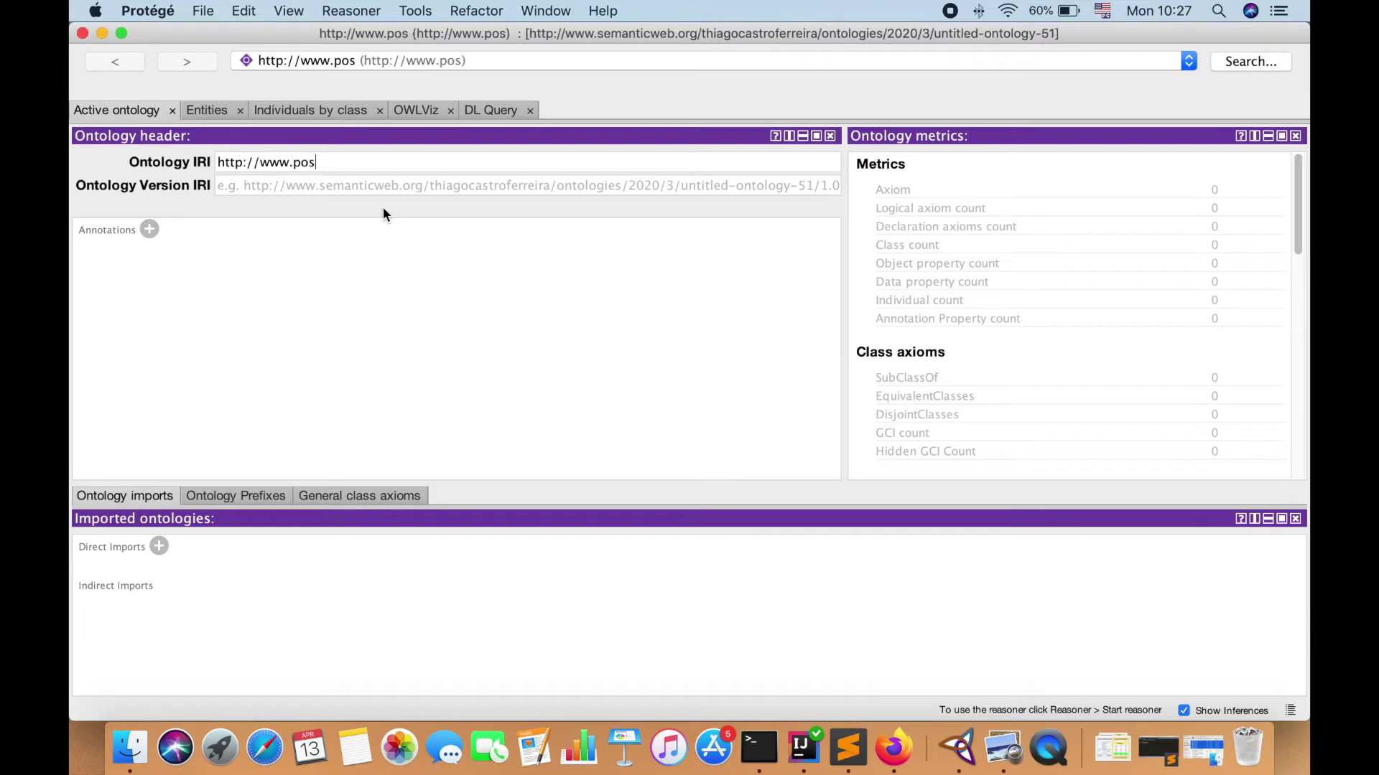
type("lin.ufmg")
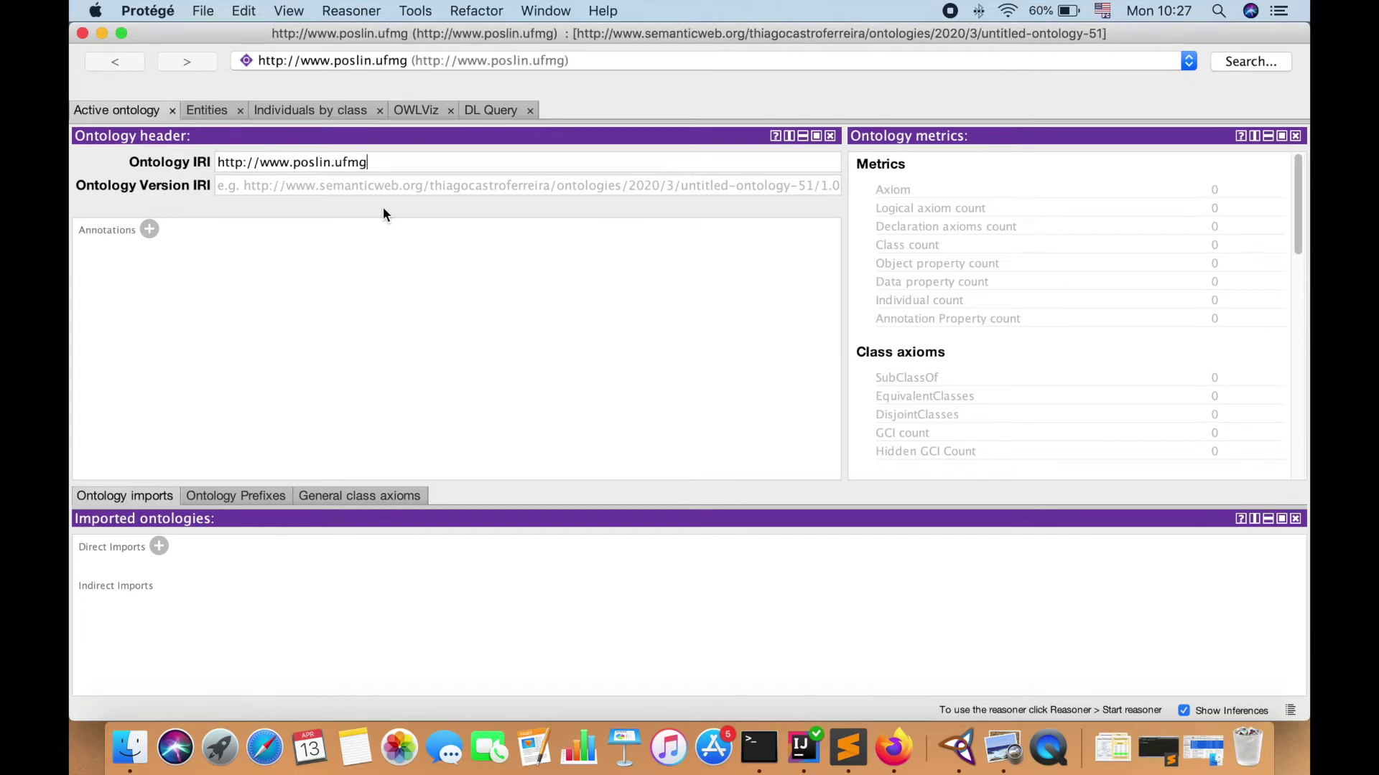
type(".br/")
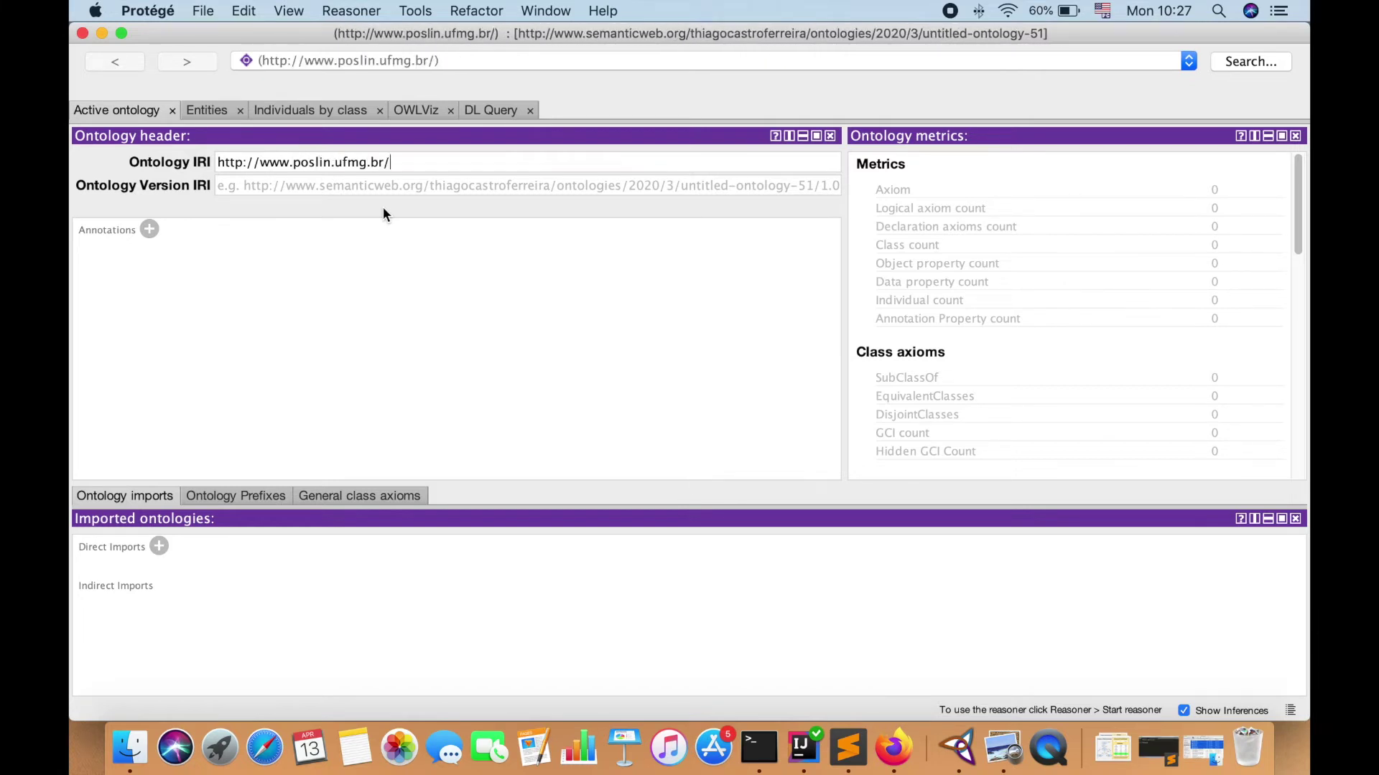
type("lig9")
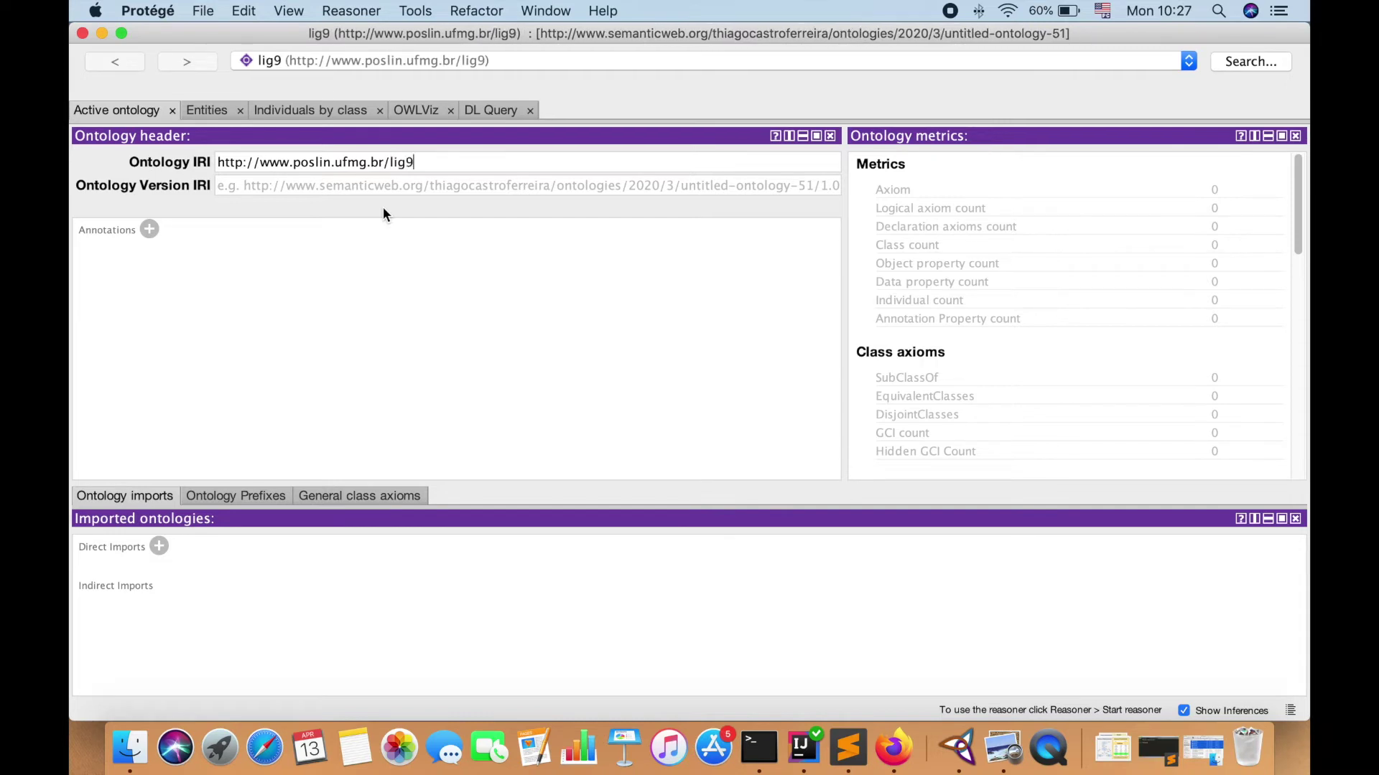
type("48d/")
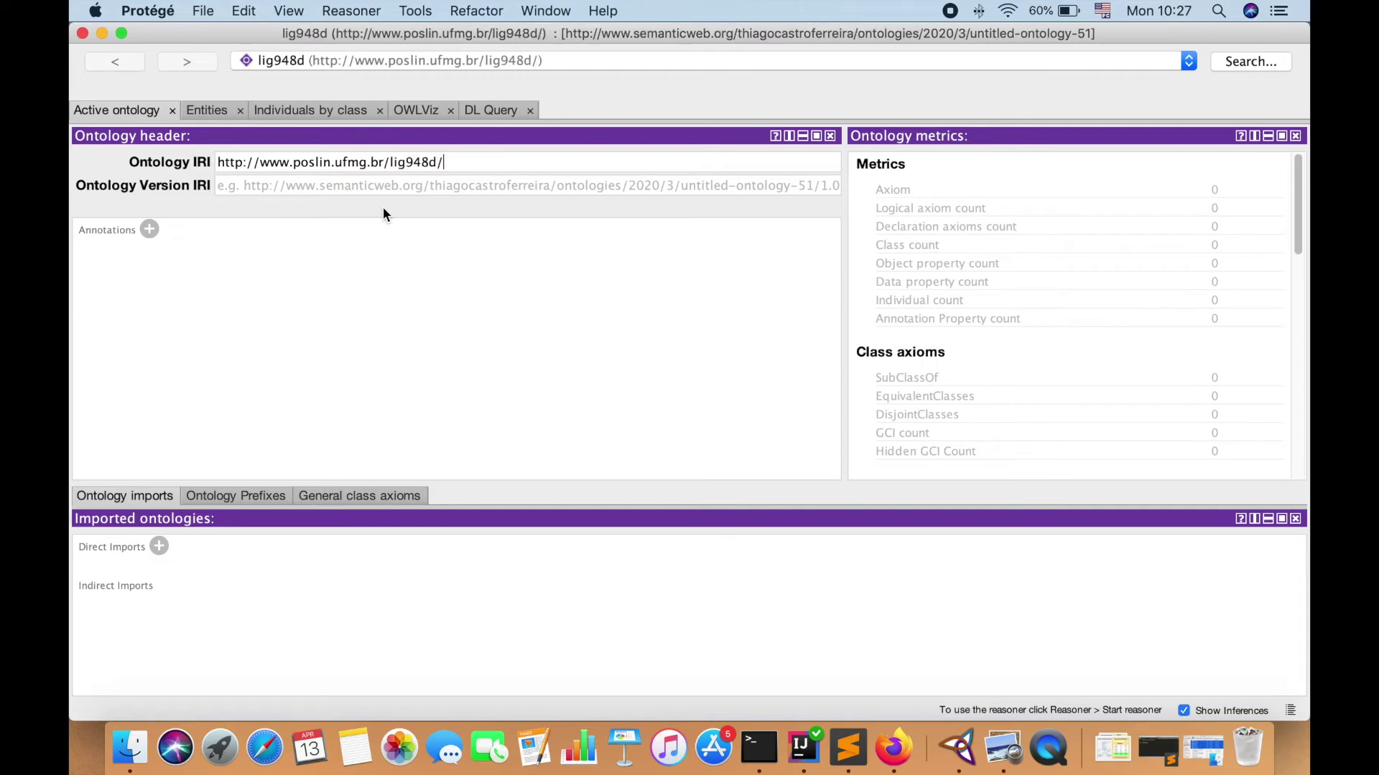
type("aula5")
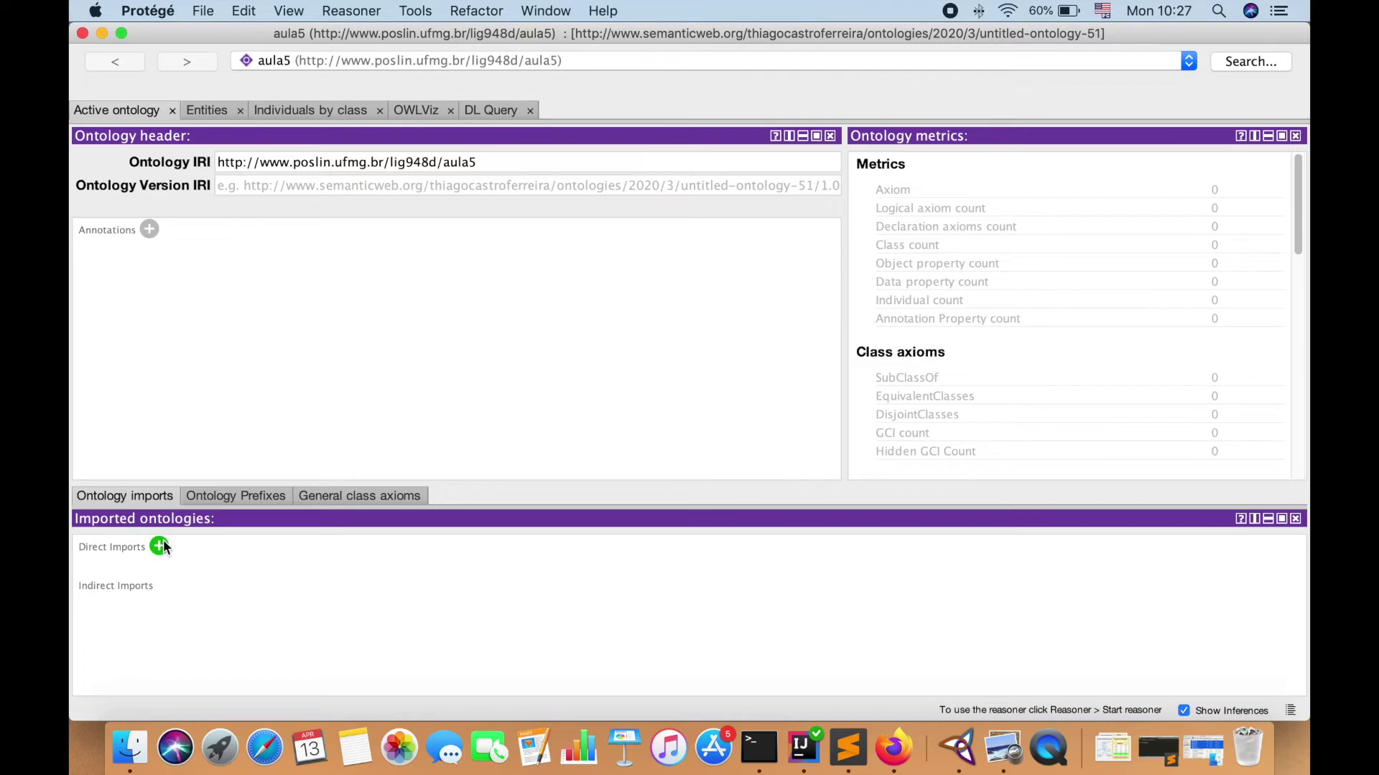
left_click(245, 500)
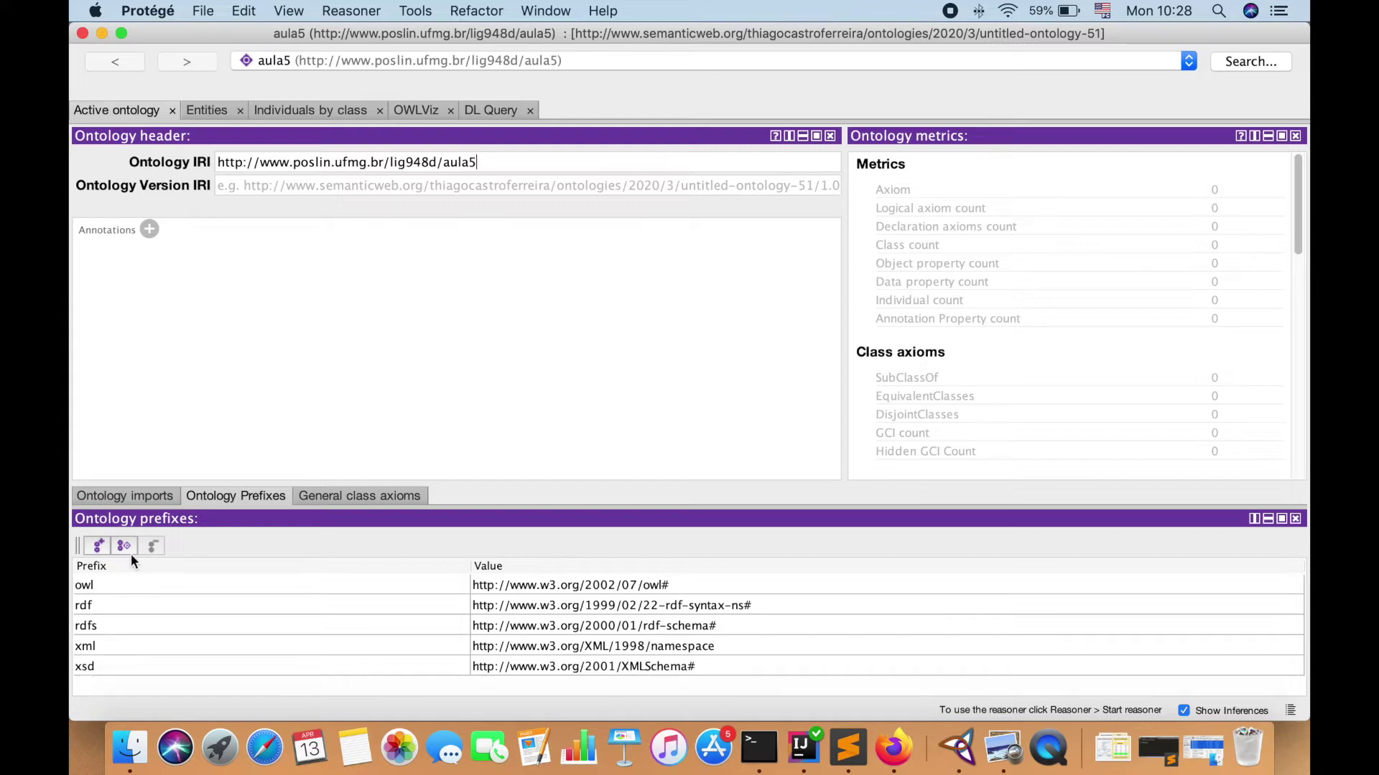
left_click(125, 496)
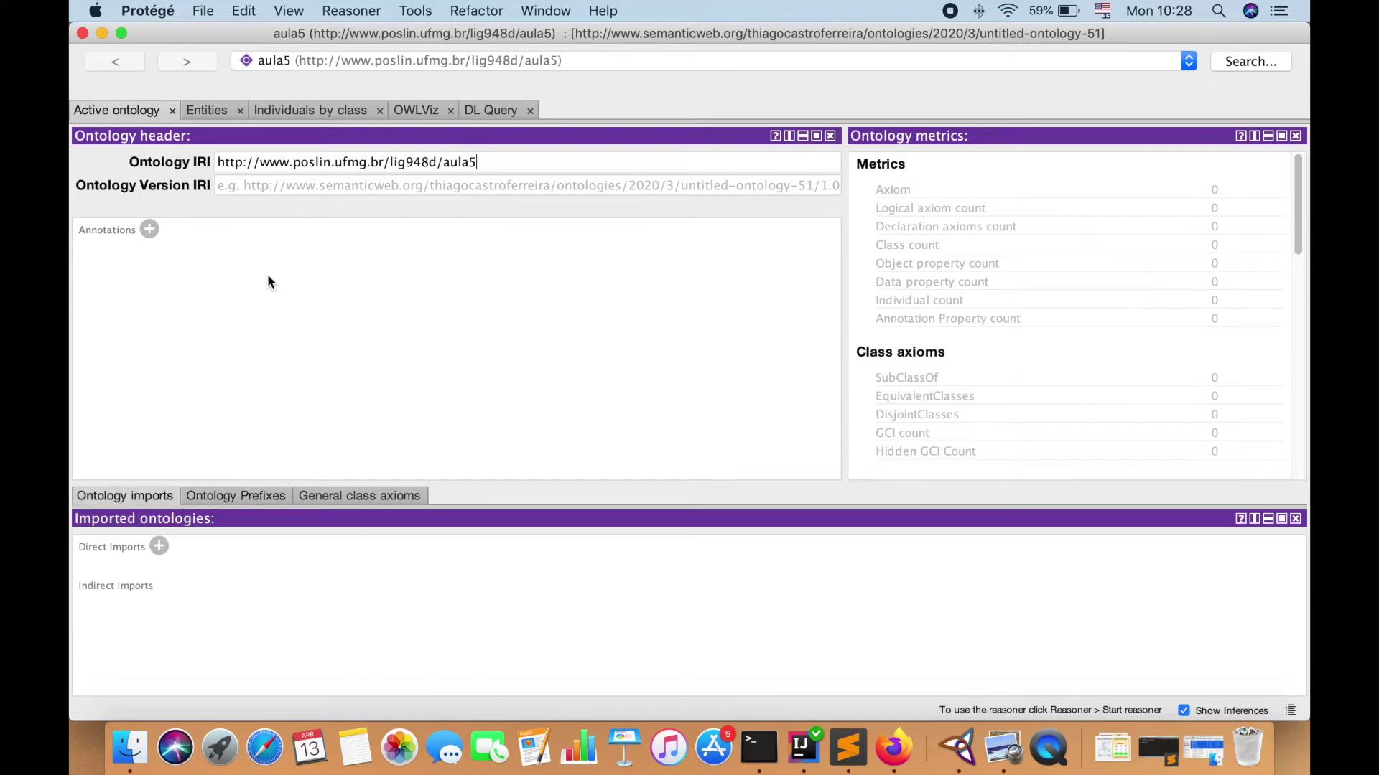
- Create the class Pessoa as a subclass of owl:Thing
left_click(212, 110)
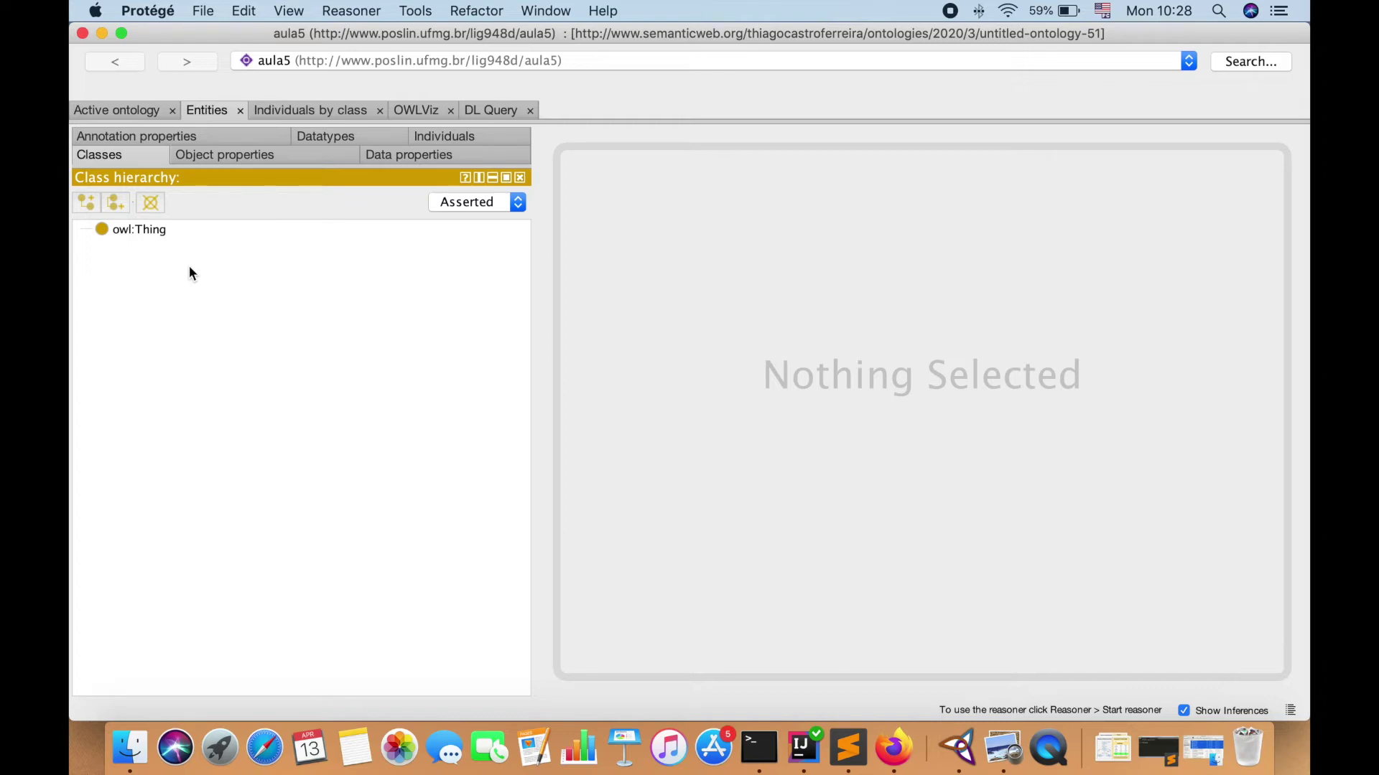
left_click(138, 231)
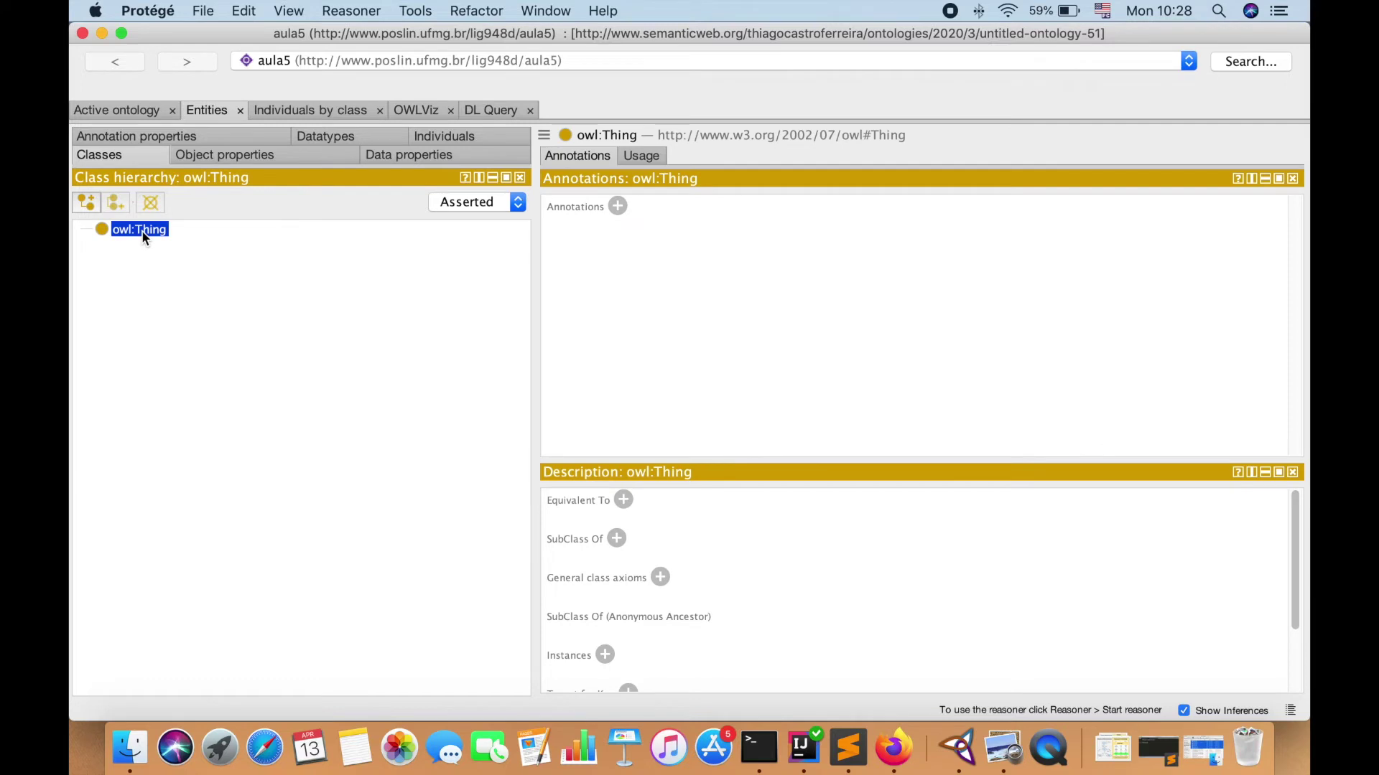
right_click(143, 237)
left_click(166, 244)
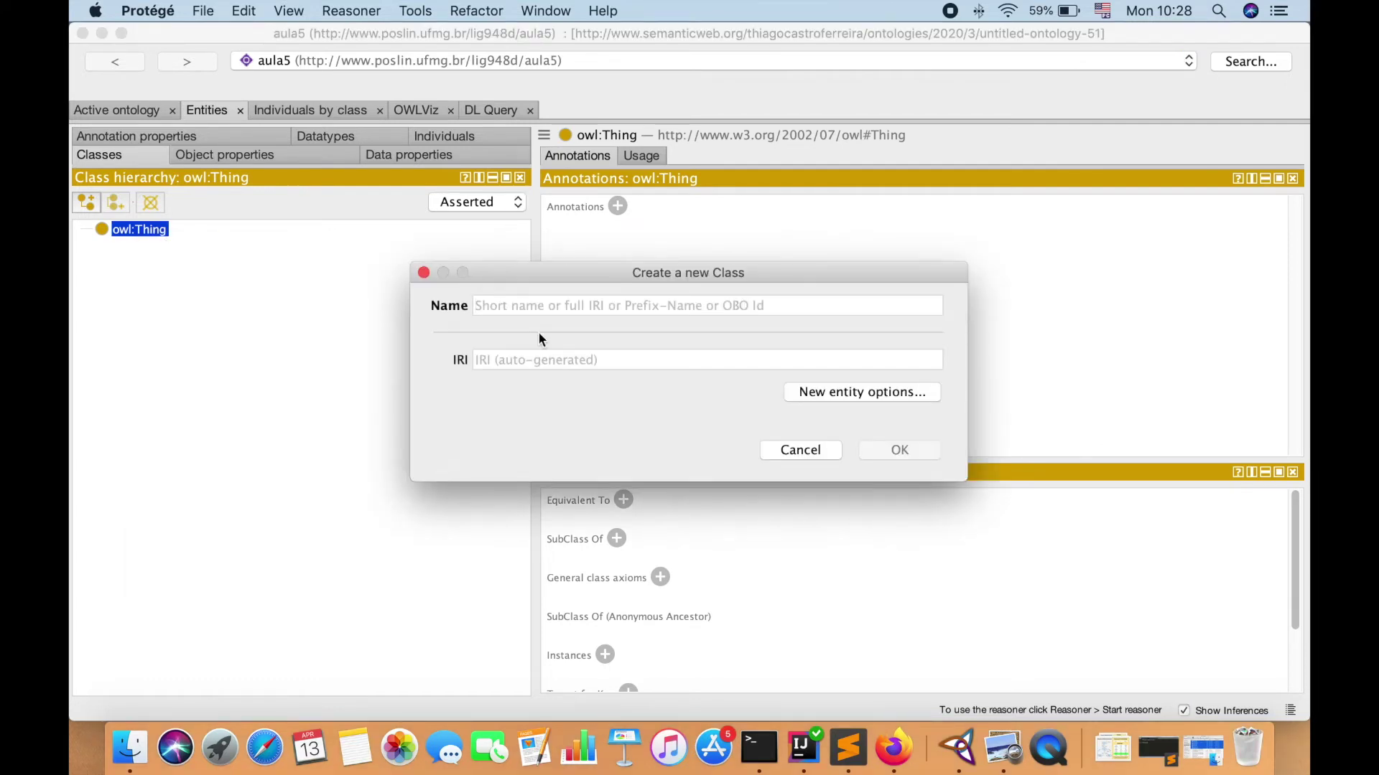
type("Pessoa")
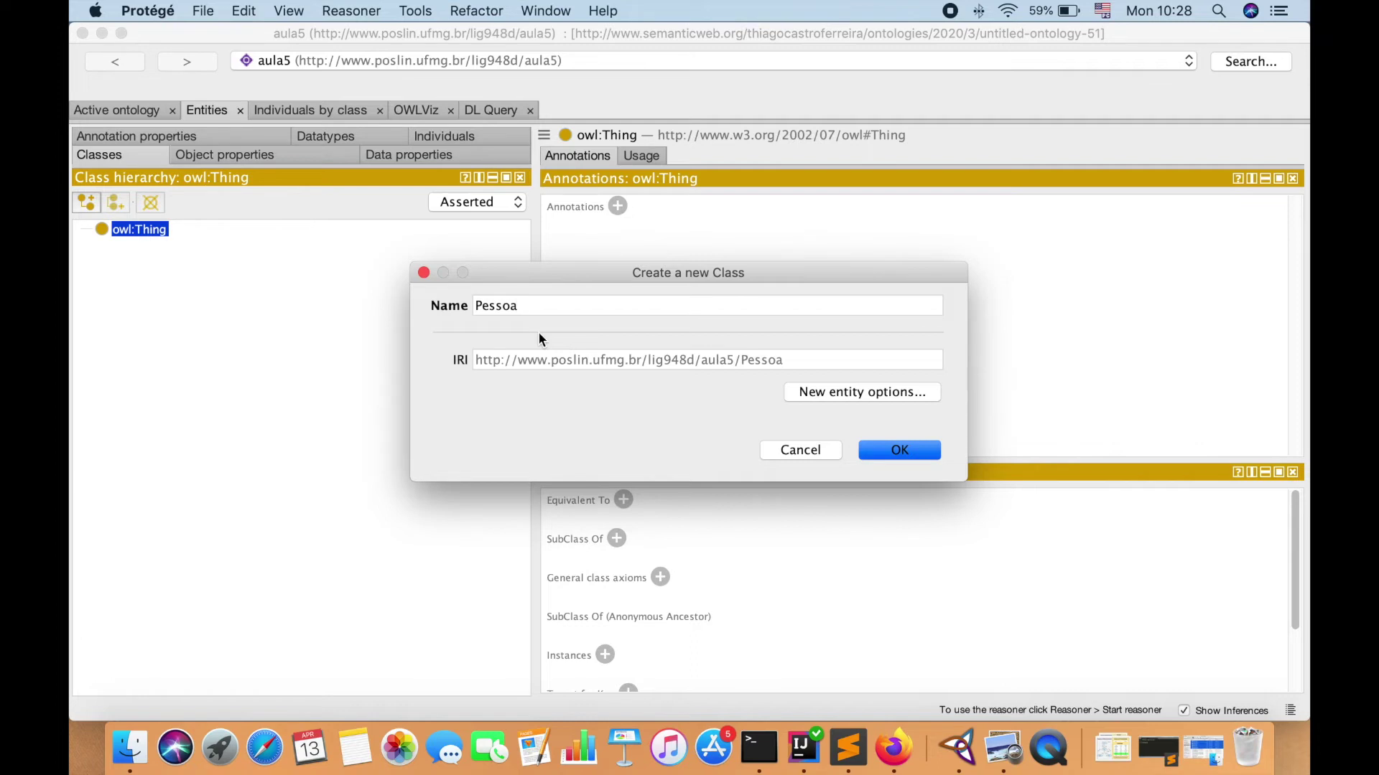
key("Return")
- Add the subclasses Homem and Mulher under the class Pessoa
right_click(165, 247)
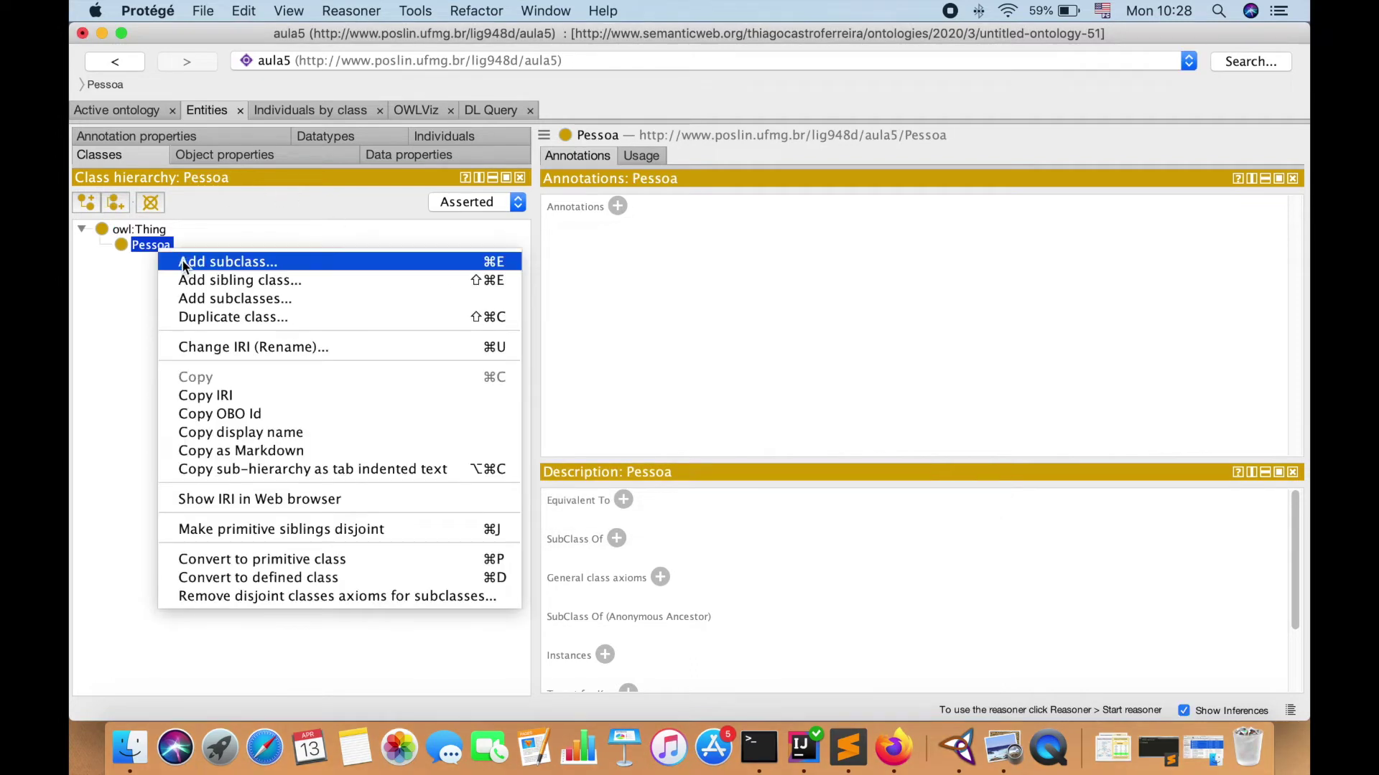
left_click(182, 260)
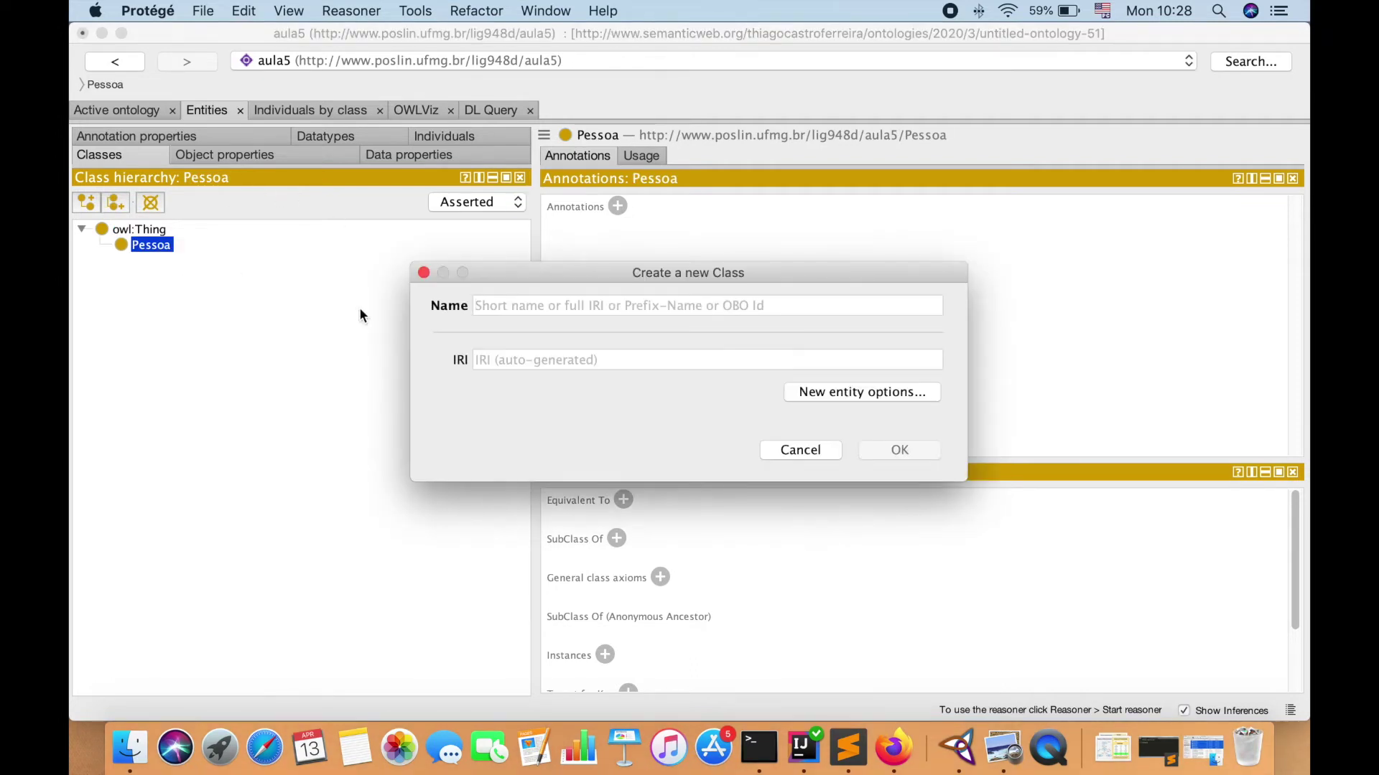
type("Homem")
key("Return")
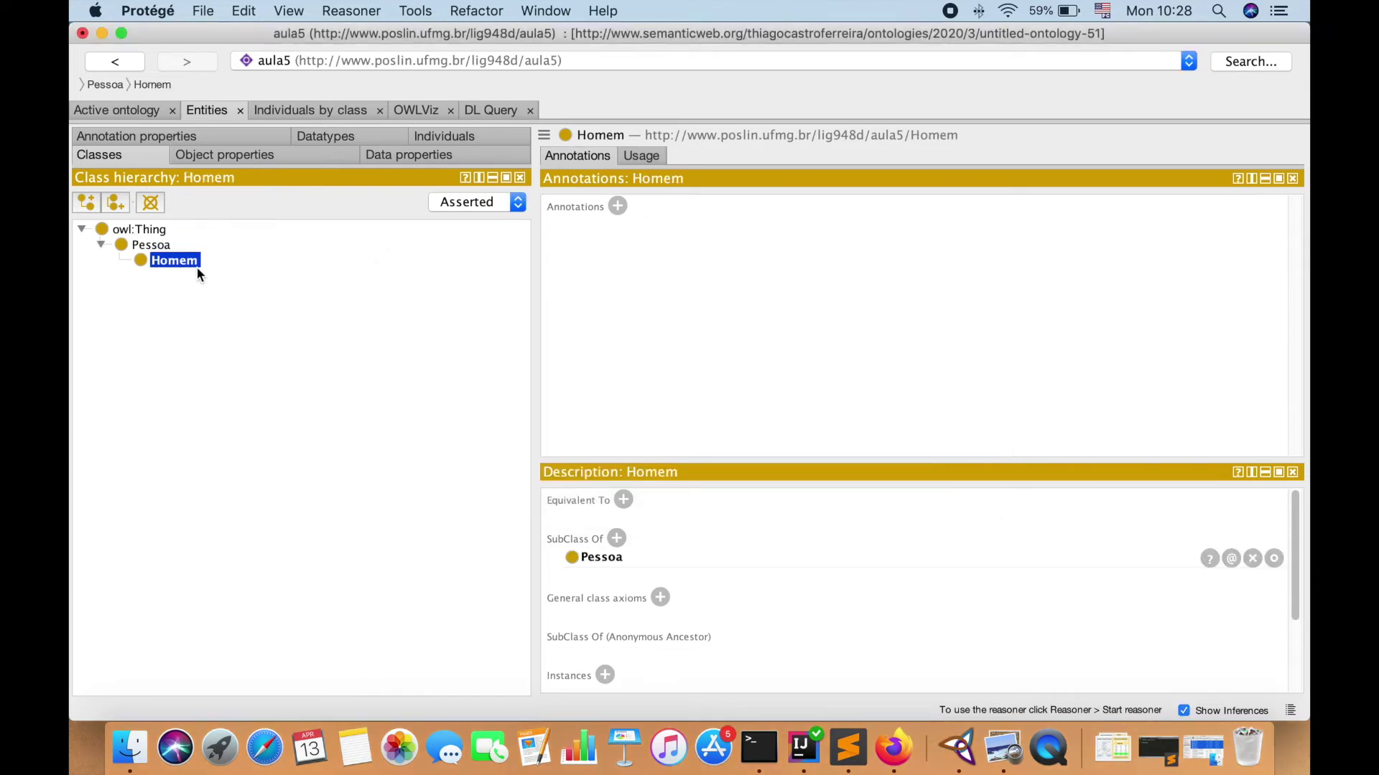
right_click(154, 246)
left_click(189, 260)
type("Mulh")
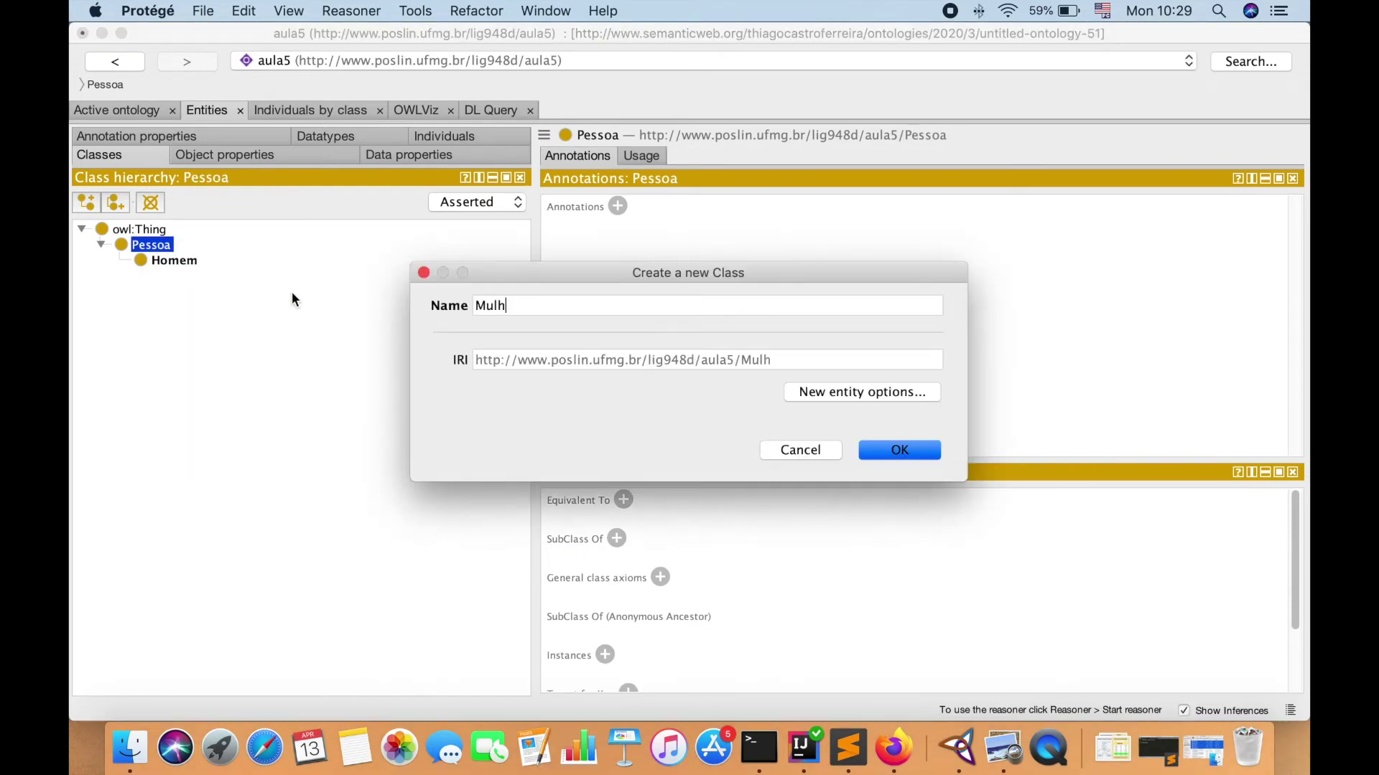
type("er")
key("Return")
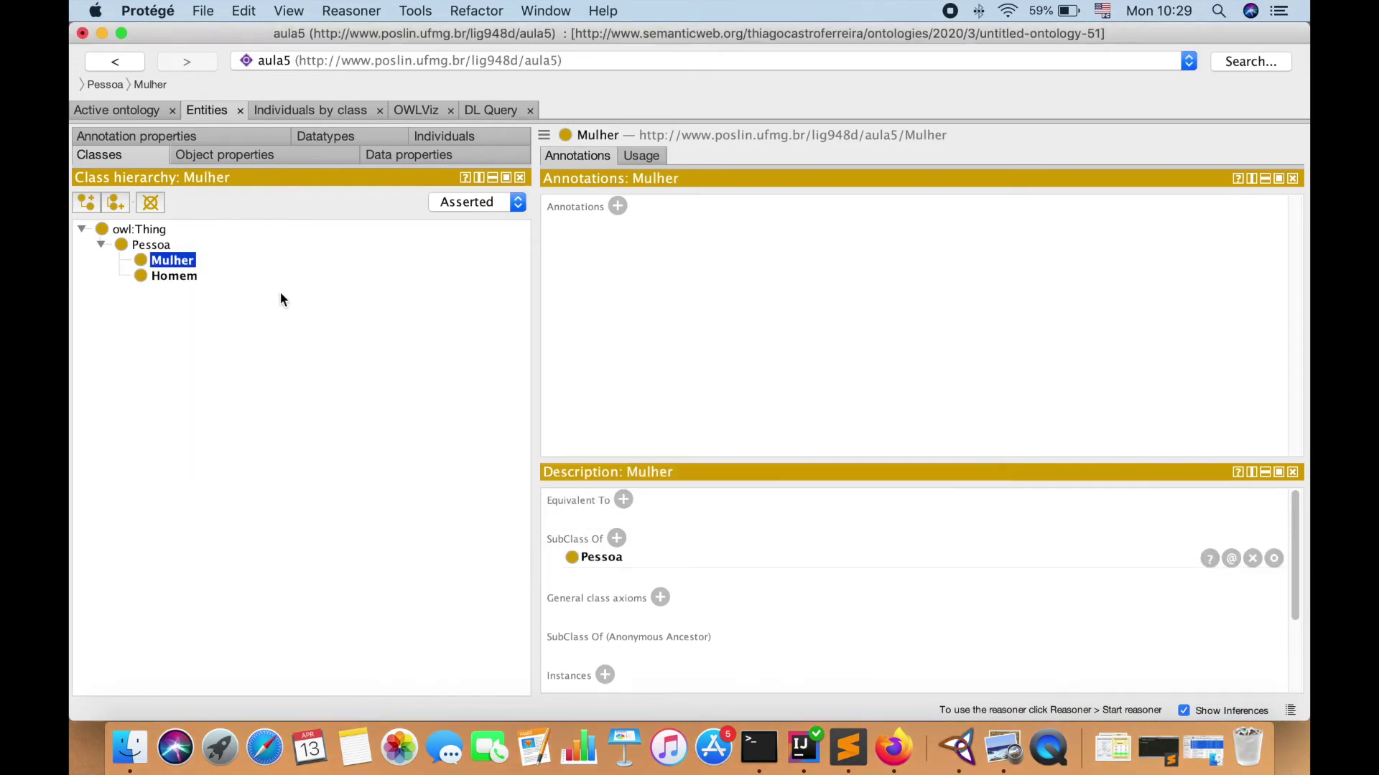
left_click(155, 249)
left_click(176, 263)
key("Down")
key("Up")
key("Down")
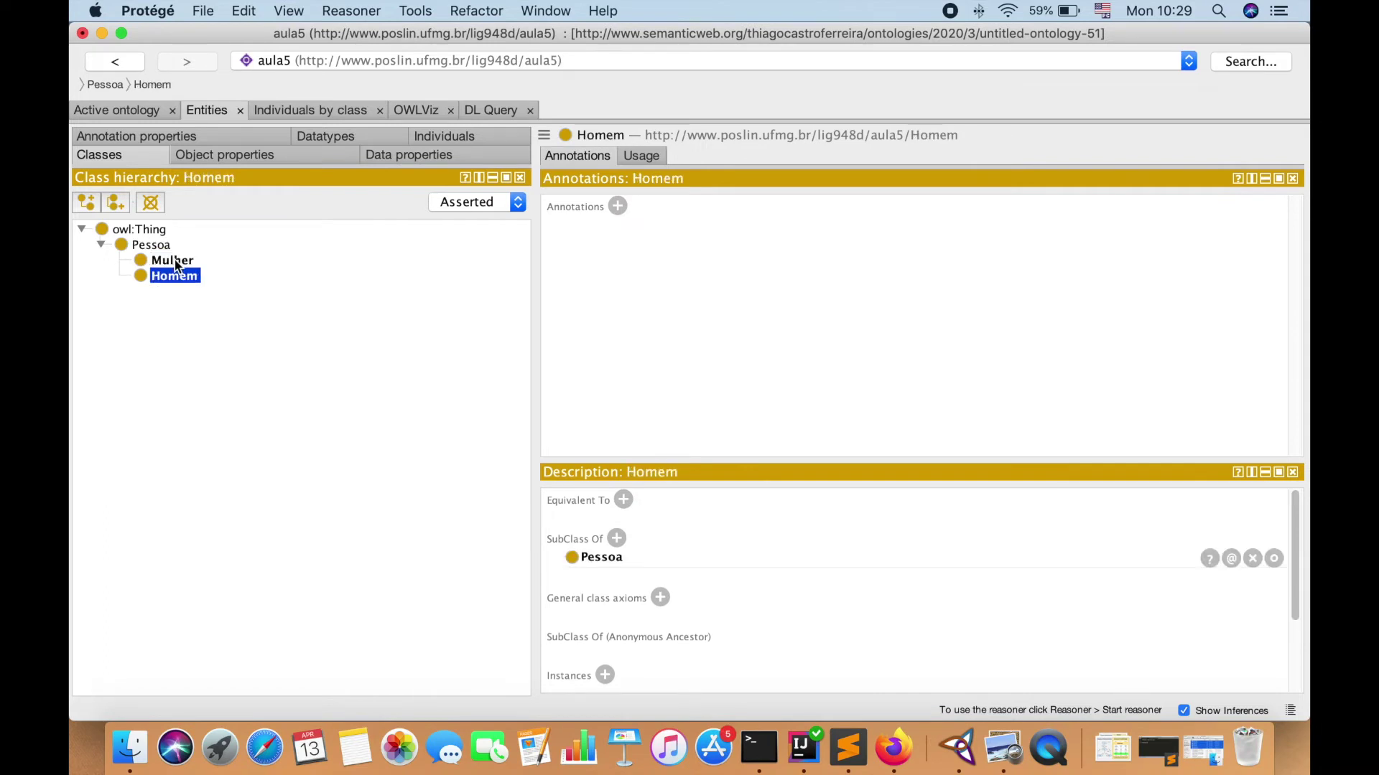
- Consult the Cenário diagram in the slides, and create the object property temPais under owl:topObjectProperty
key("ctrl+Right")
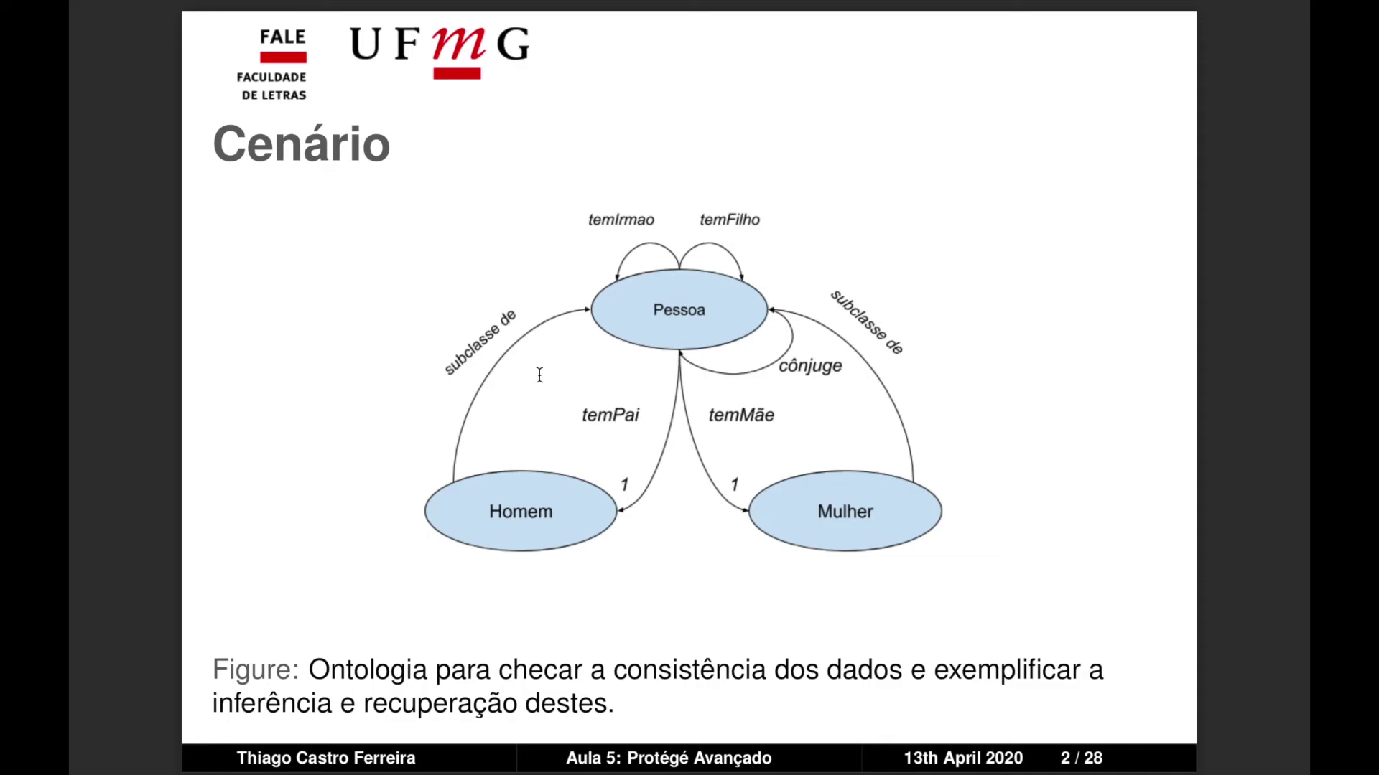
key("super+Tab")
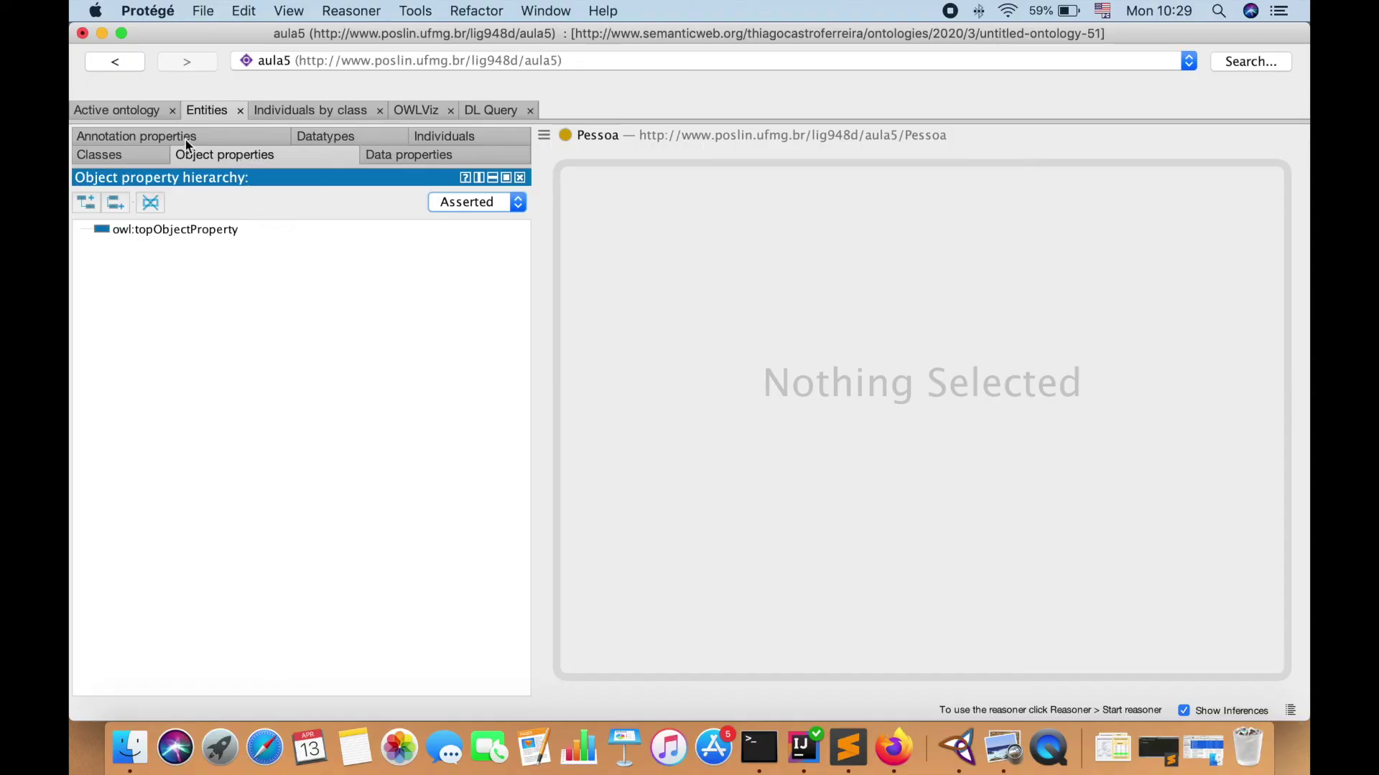
left_click(145, 231)
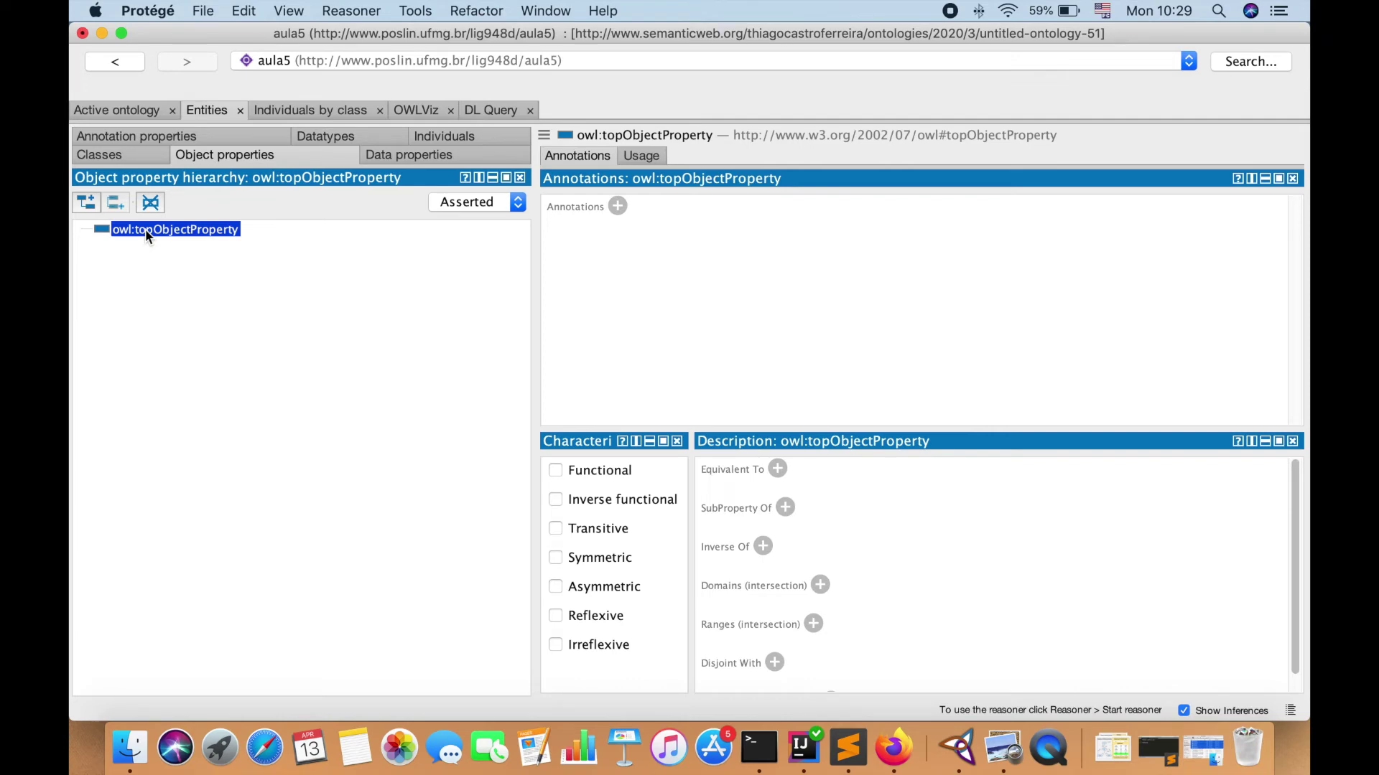
left_click(85, 204)
type("temPais")
key("Return")
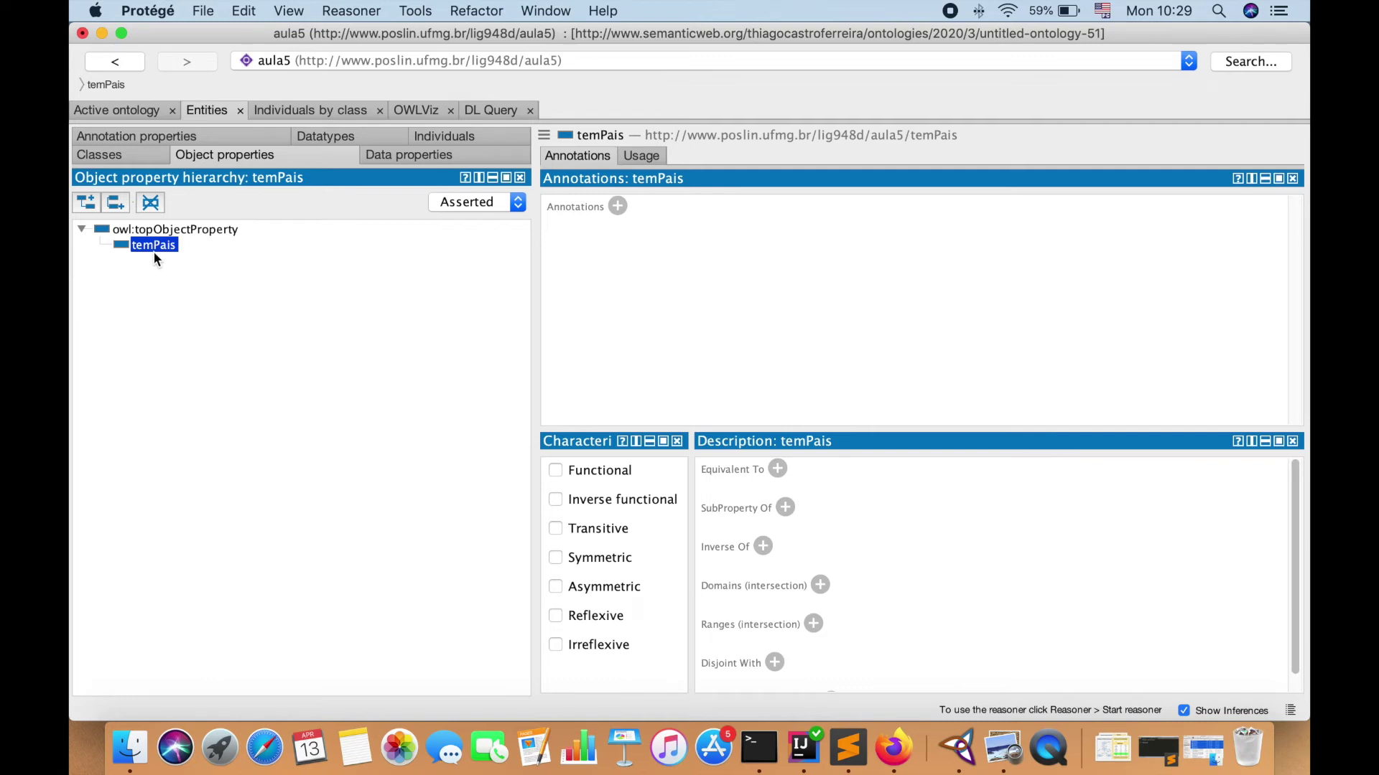
- Set both the domain and the range of the temPais property to the class Pessoa
left_click(819, 586)
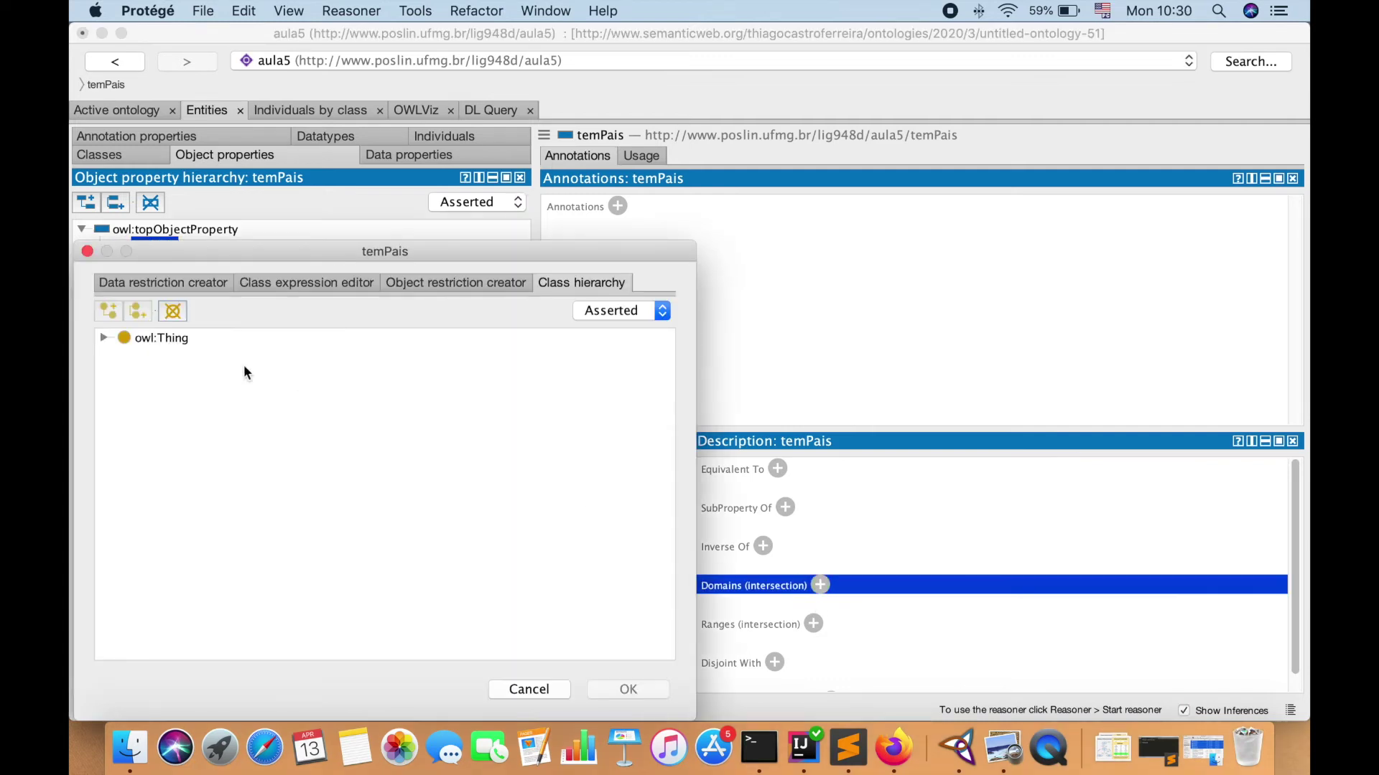
left_click(104, 337)
left_click(174, 357)
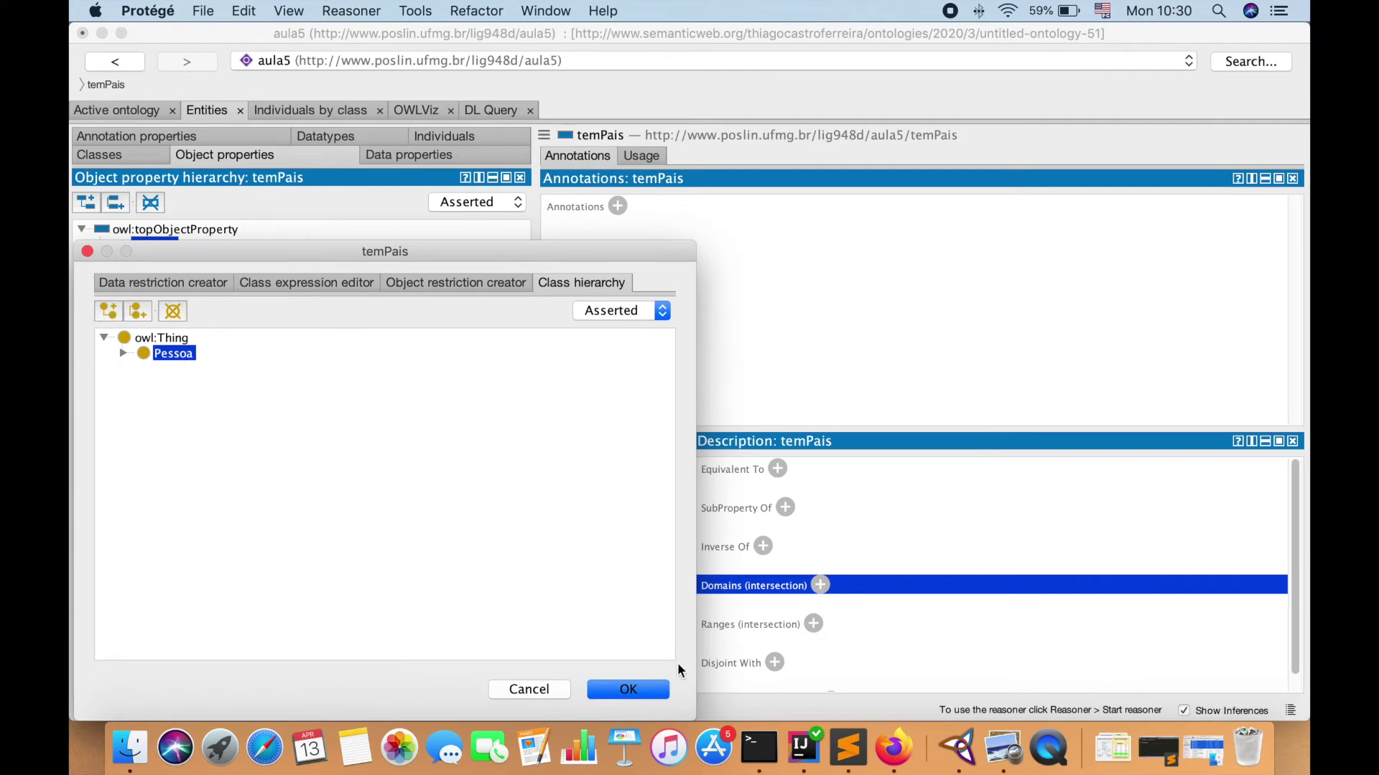
left_click(612, 688)
left_click(814, 645)
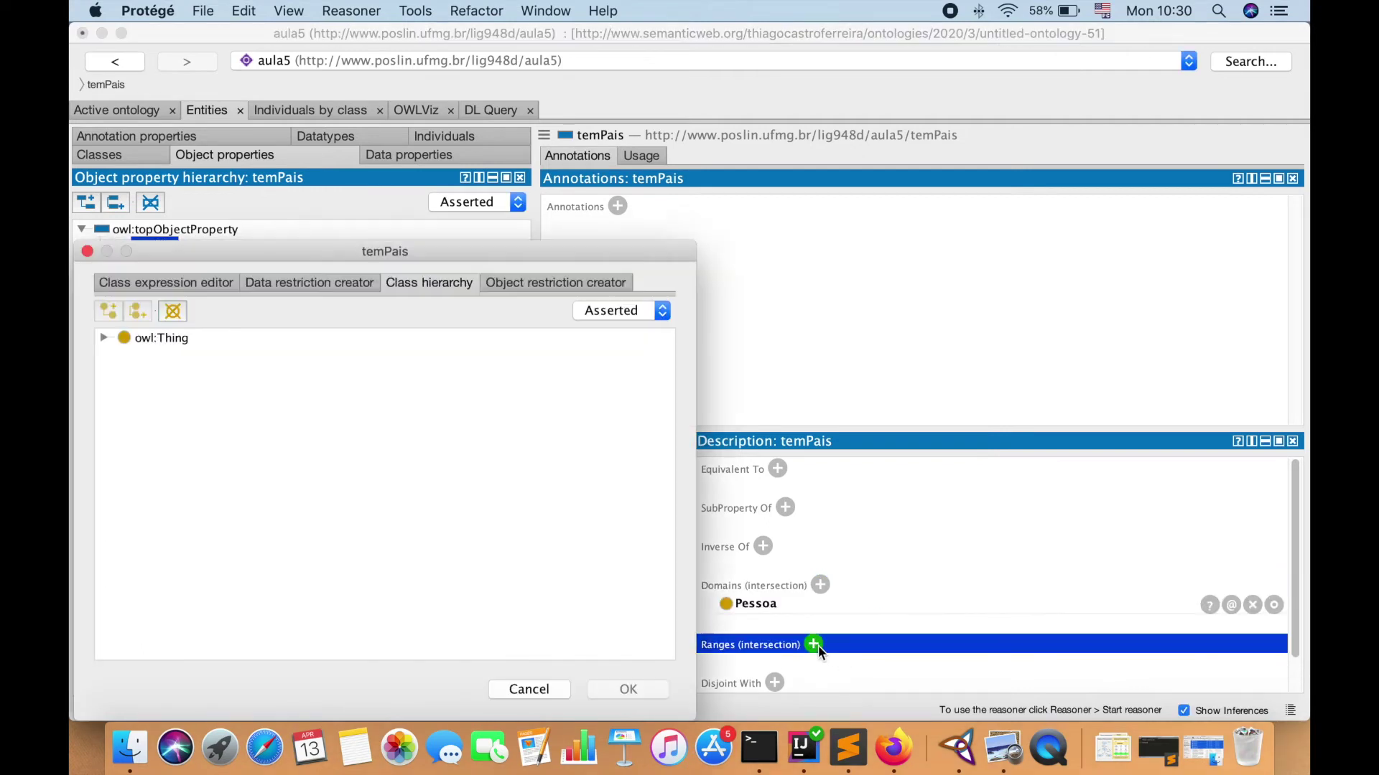
left_click(104, 337)
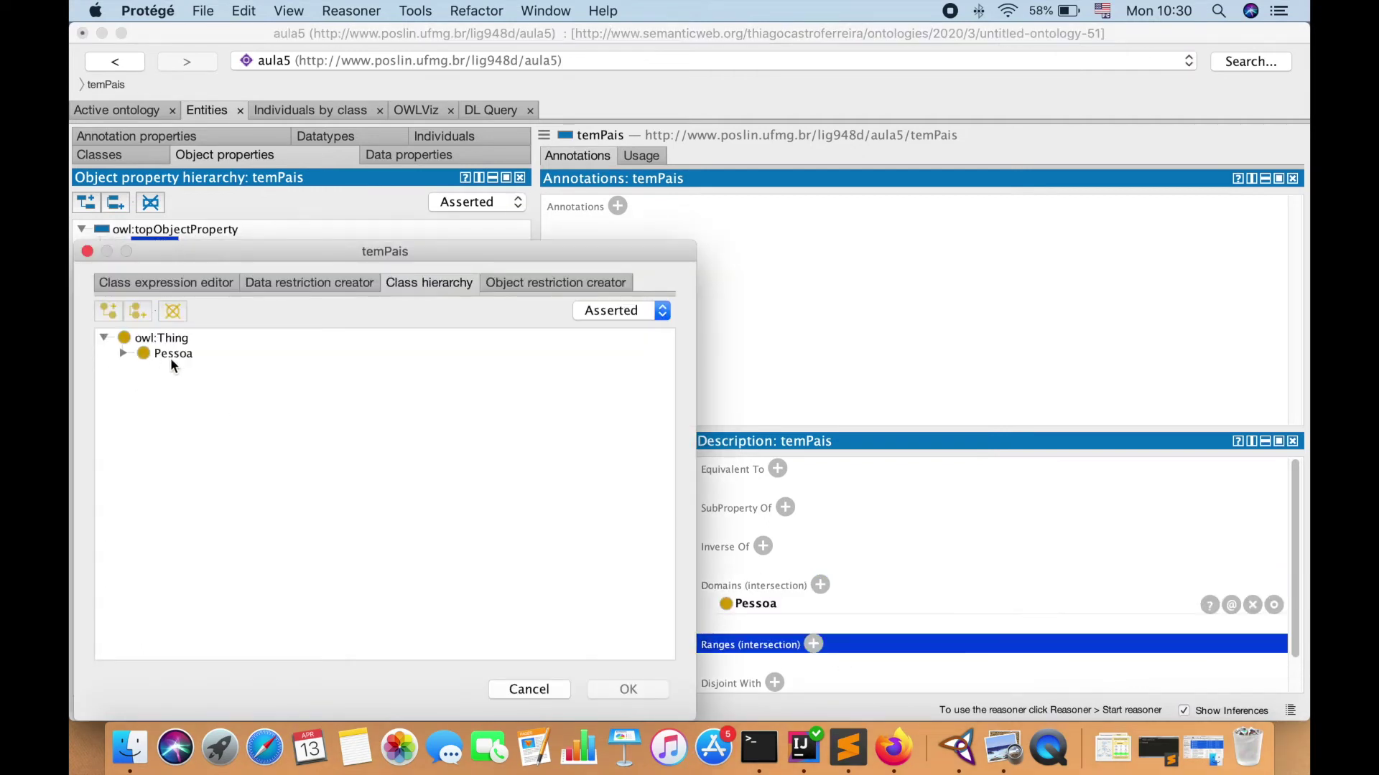
left_click(166, 352)
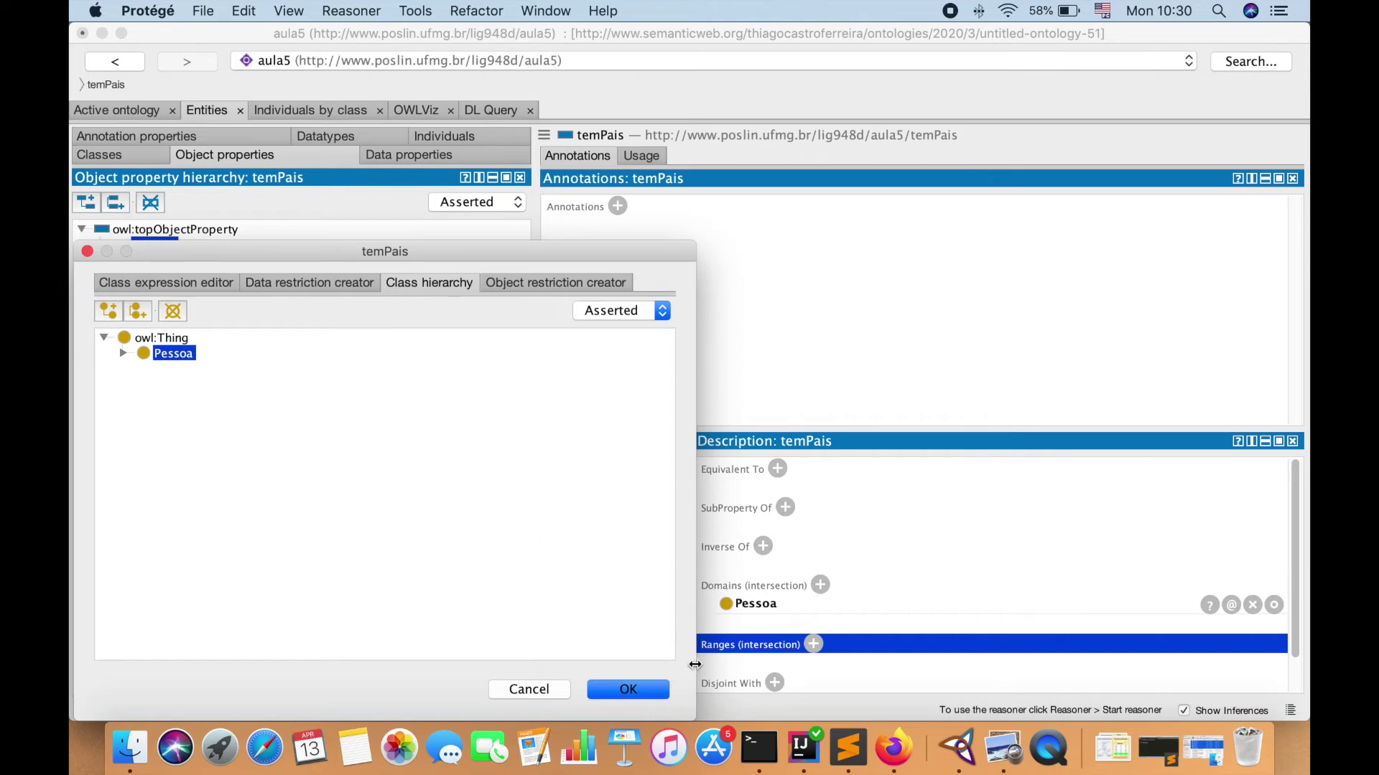
left_click(646, 690)
scroll(750, 564, "down", 2)
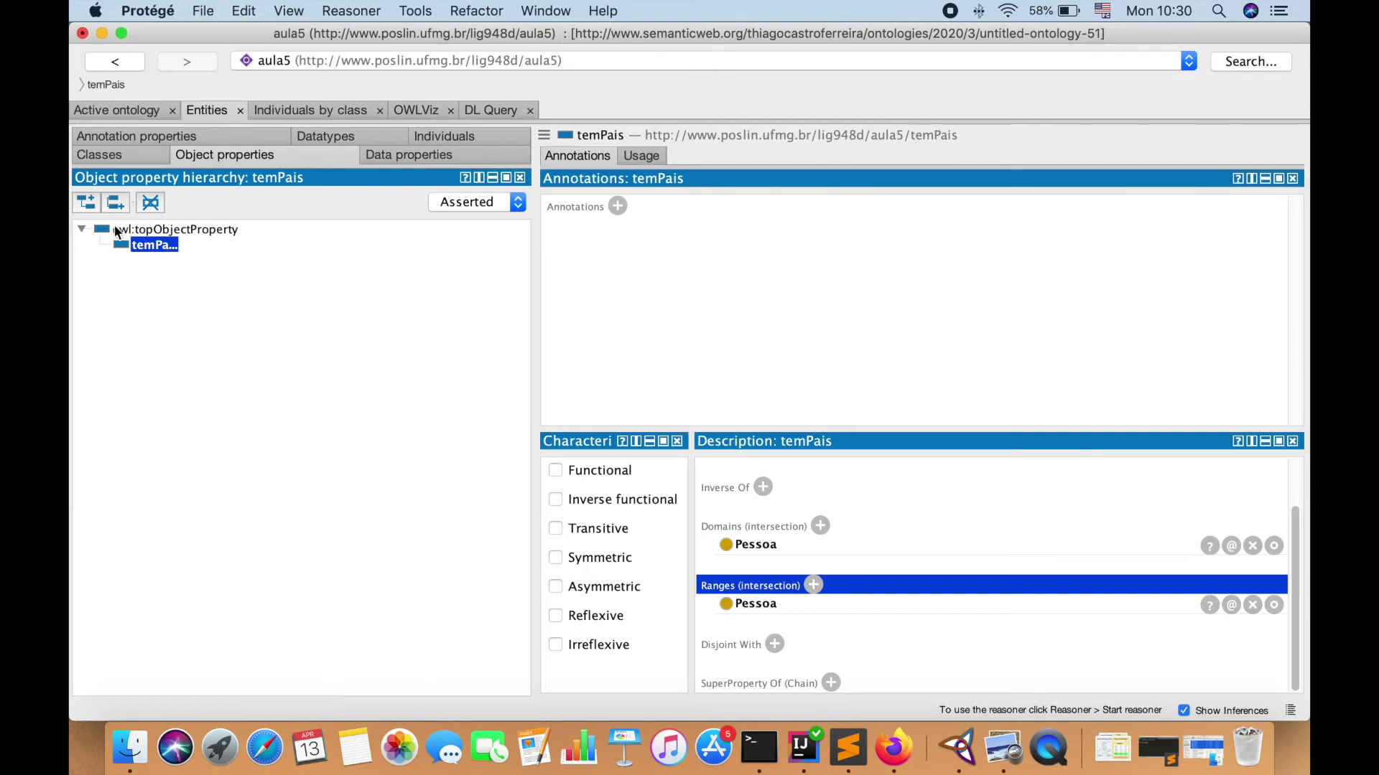
- Create the object property temMae as a subproperty of temPais and set its domain to Pessoa
left_click(86, 202)
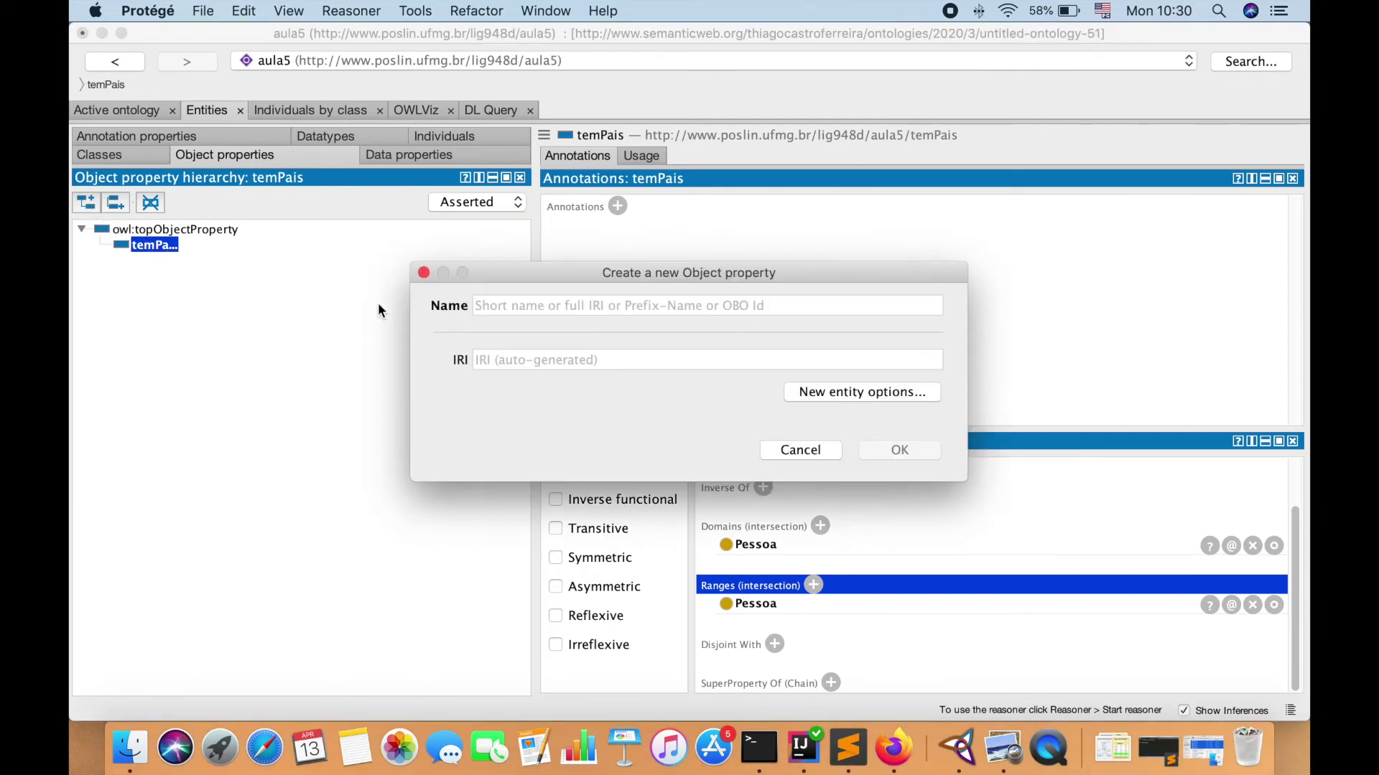
type("temMae")
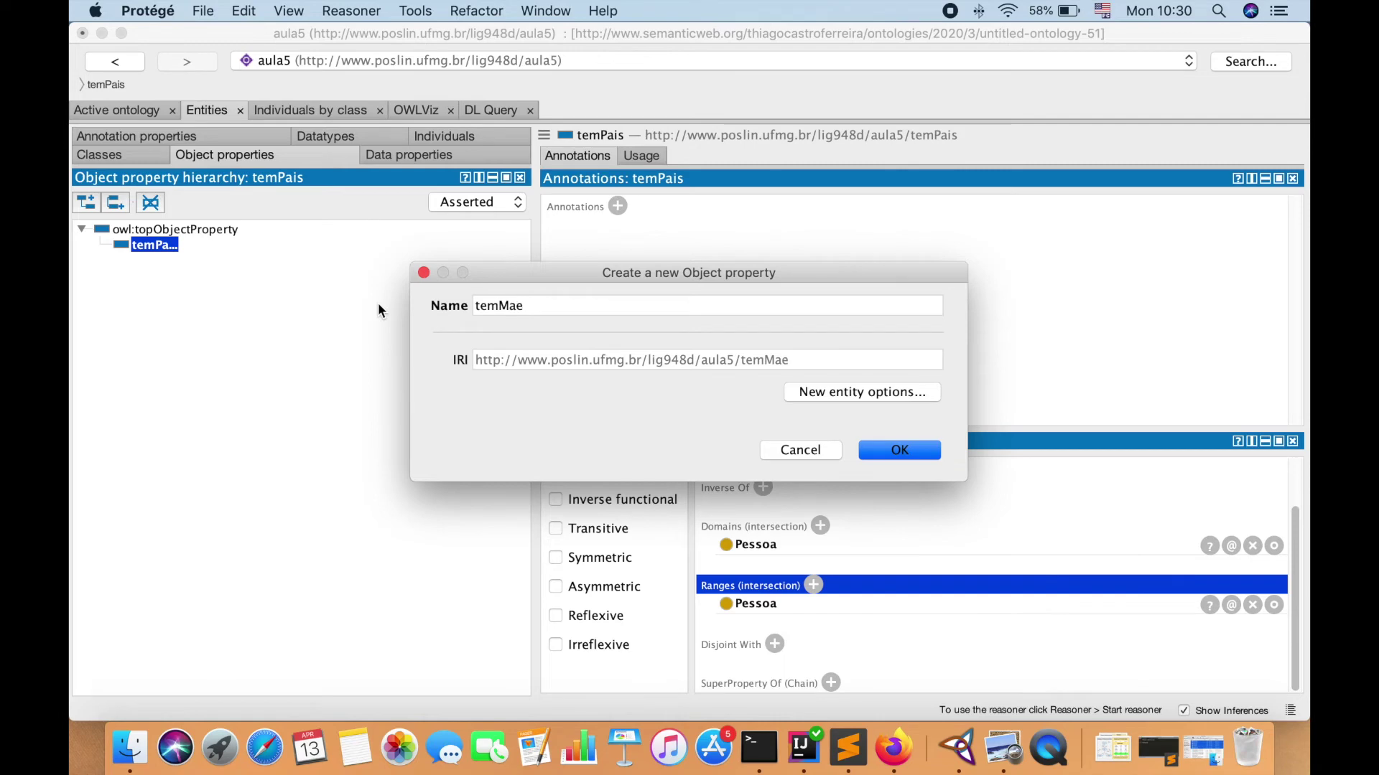
key("Return")
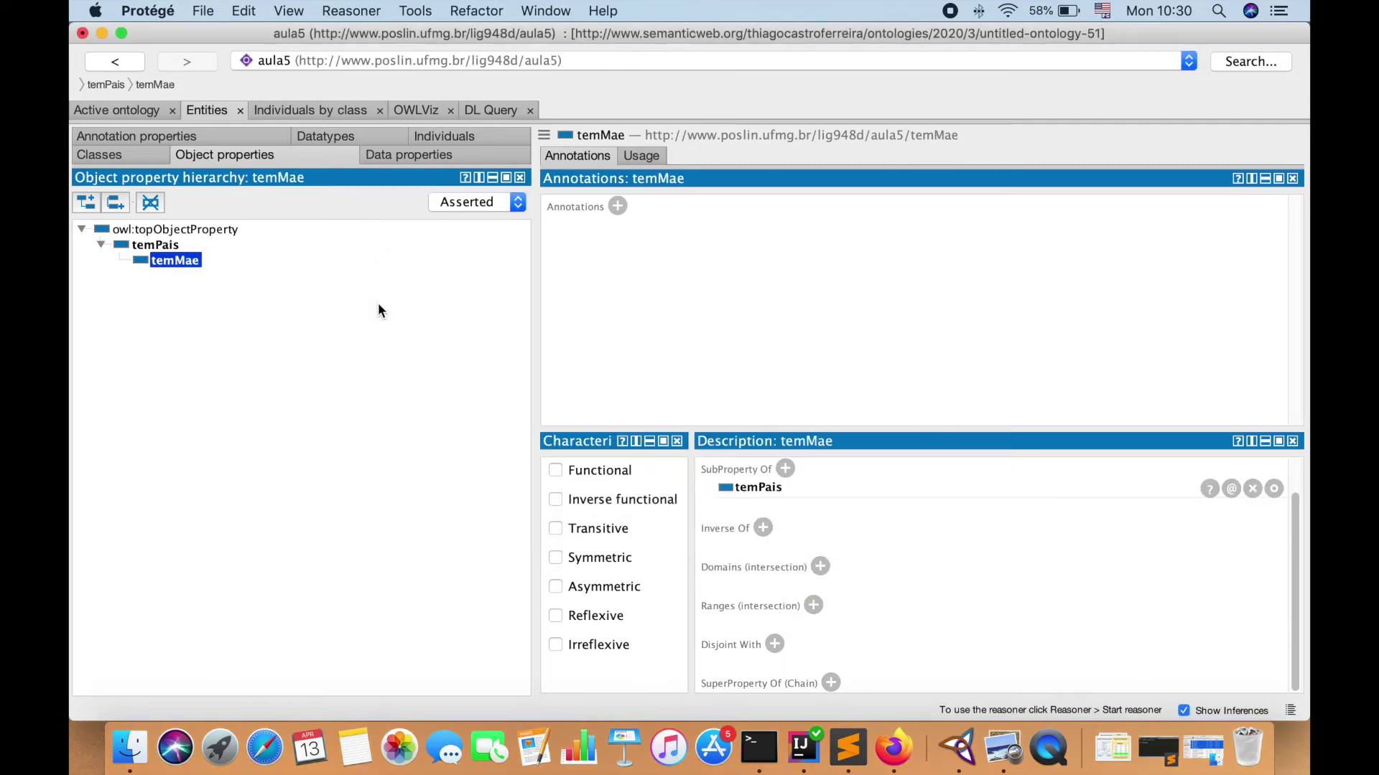
left_click(820, 568)
left_click(628, 691)
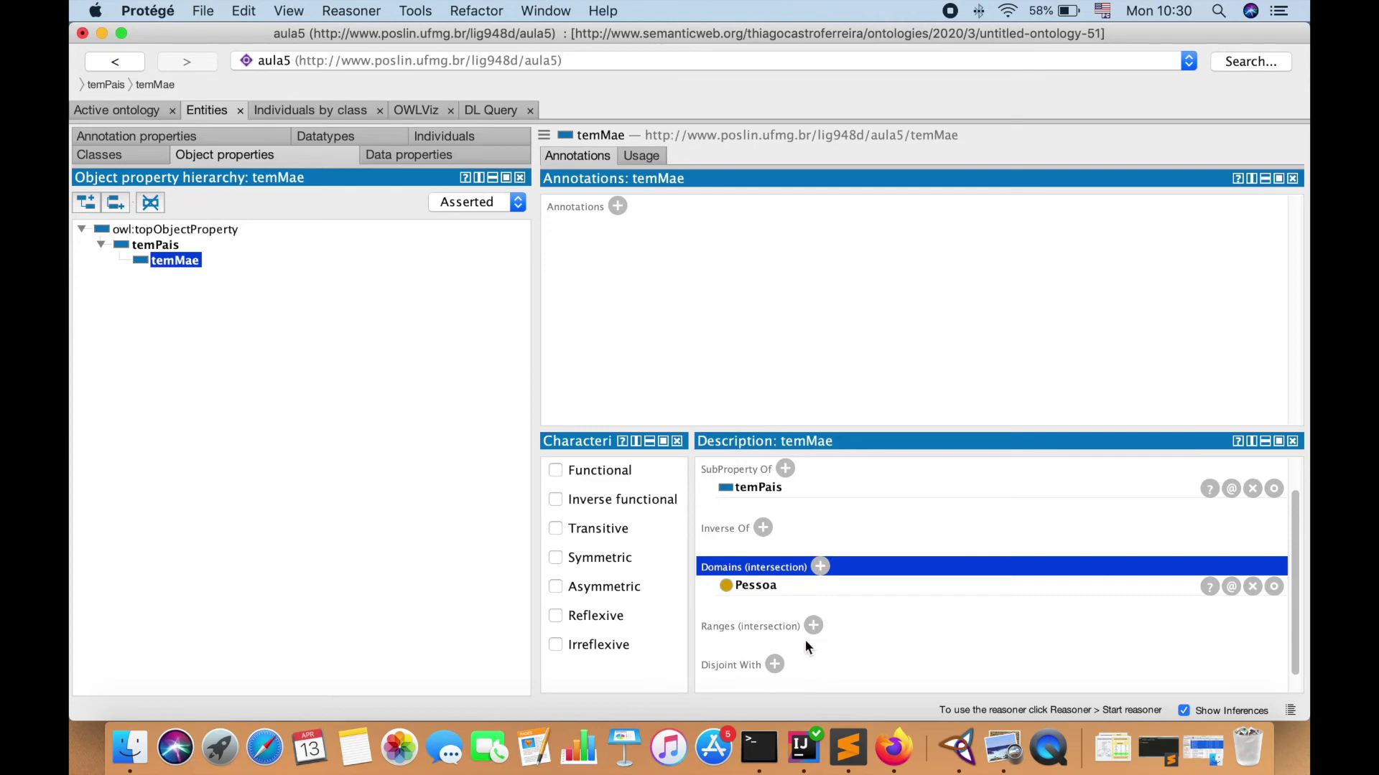
- Set the range of the temMae property to Mulher, the subclass of Pessoa
left_click(813, 626)
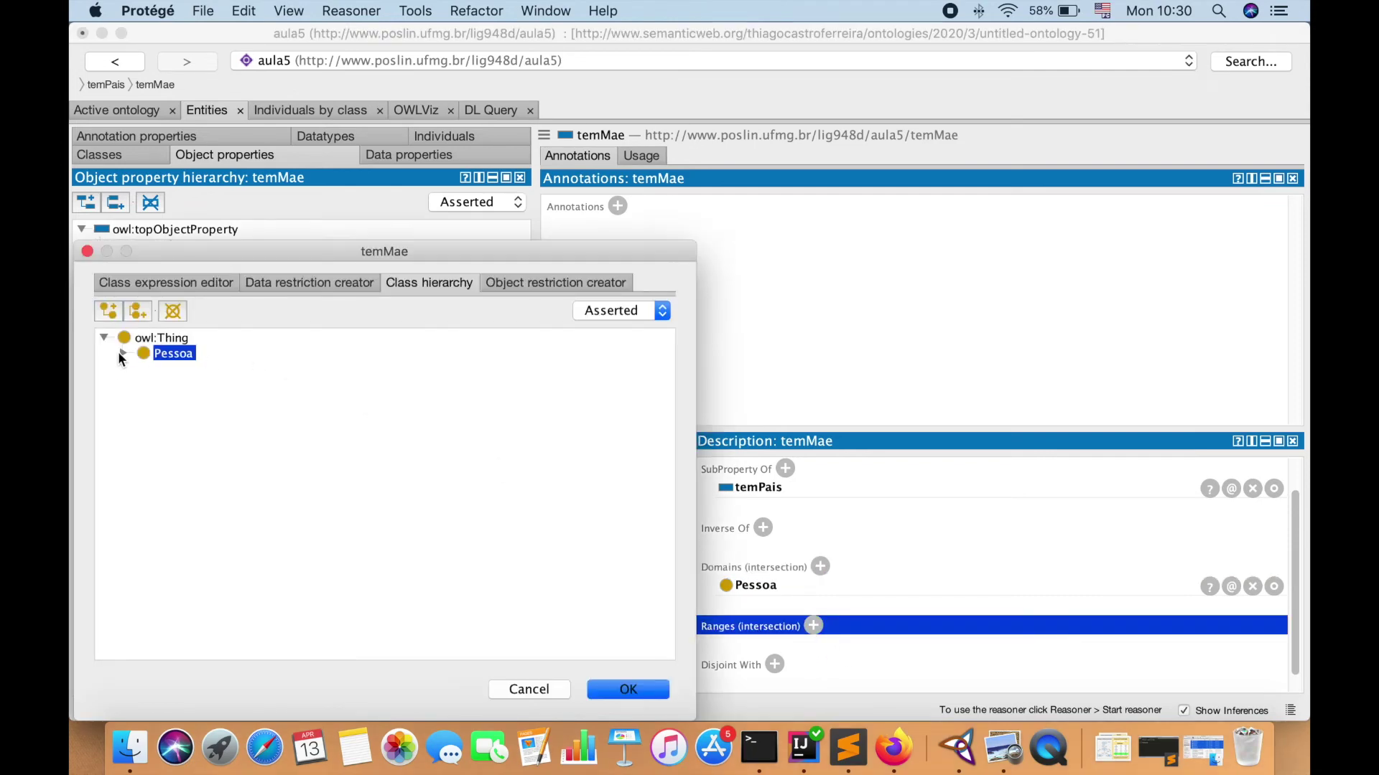
left_click(123, 353)
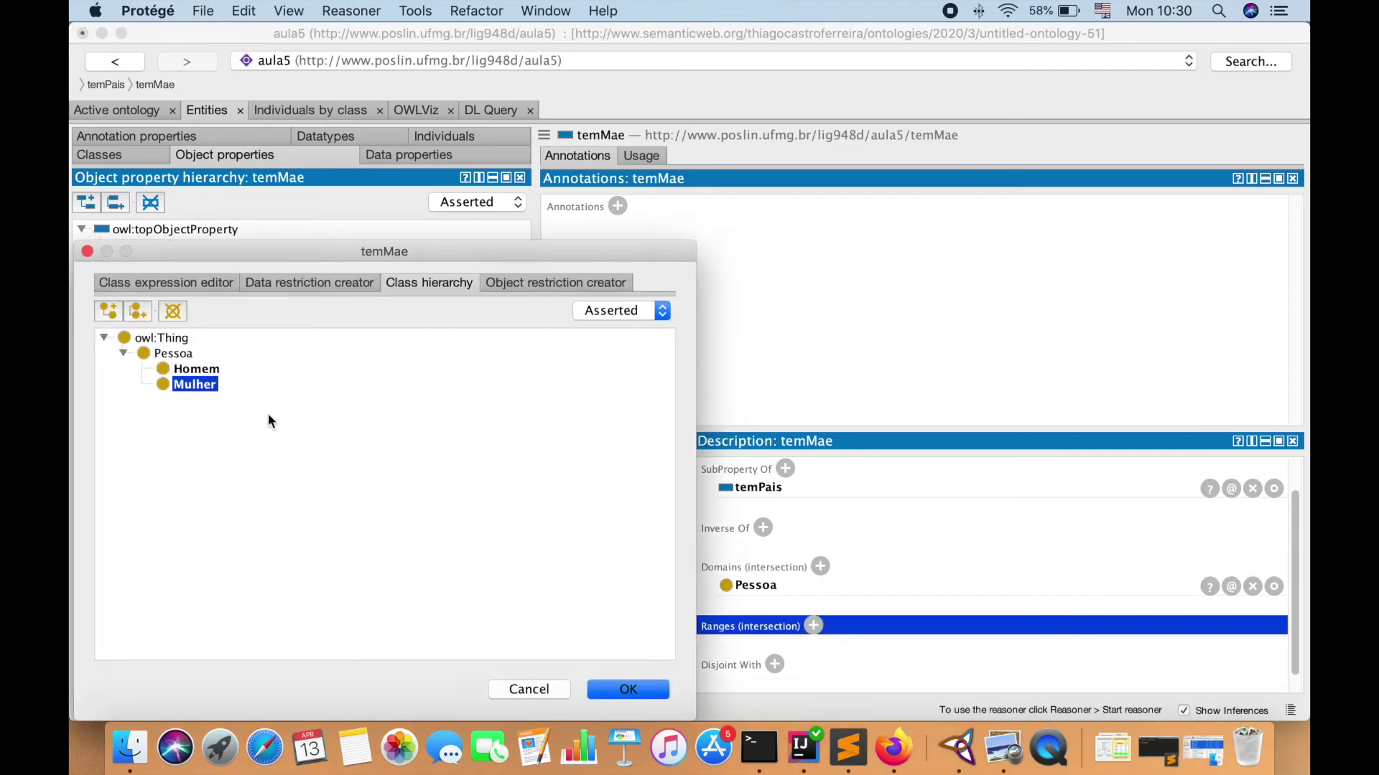
left_click(627, 689)
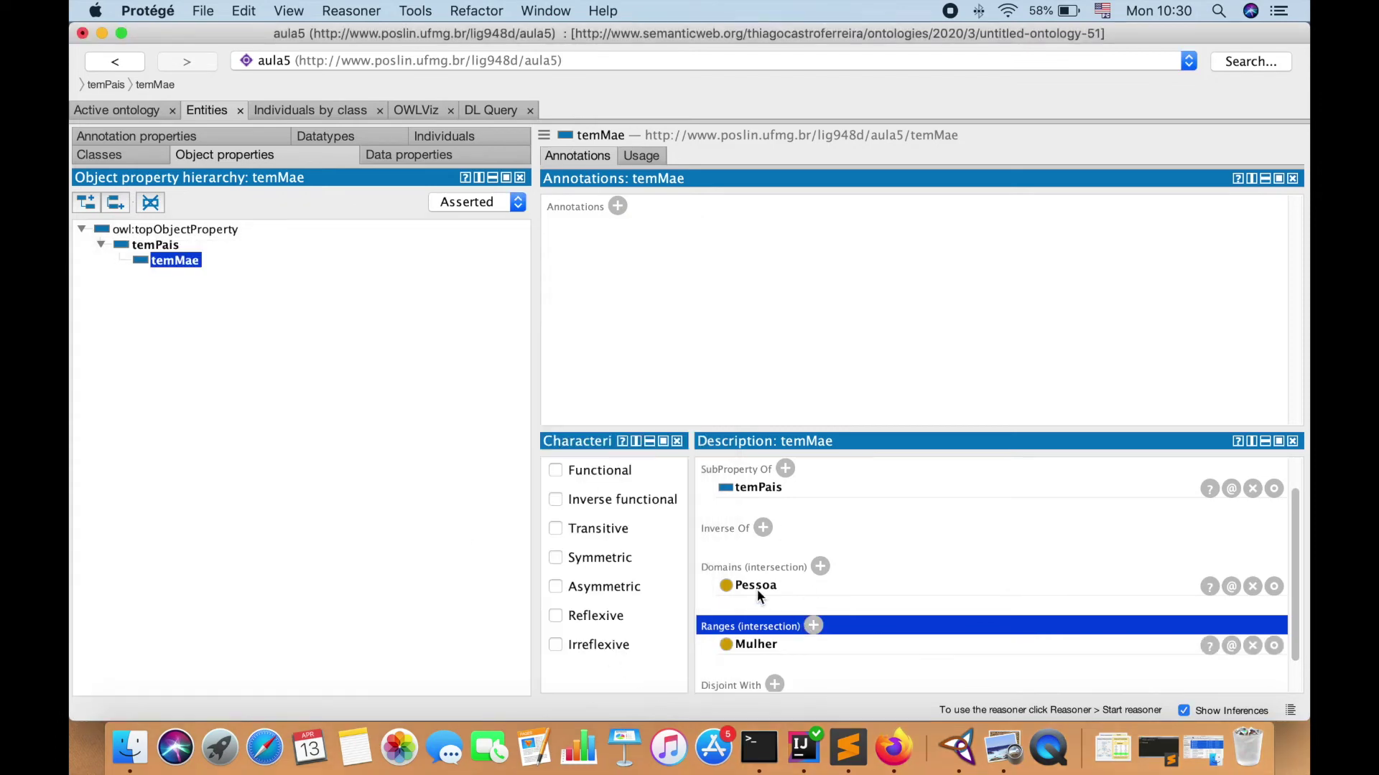
- Create the object property temPai as a sibling of temMae under temPais
left_click(115, 201)
type("temPai")
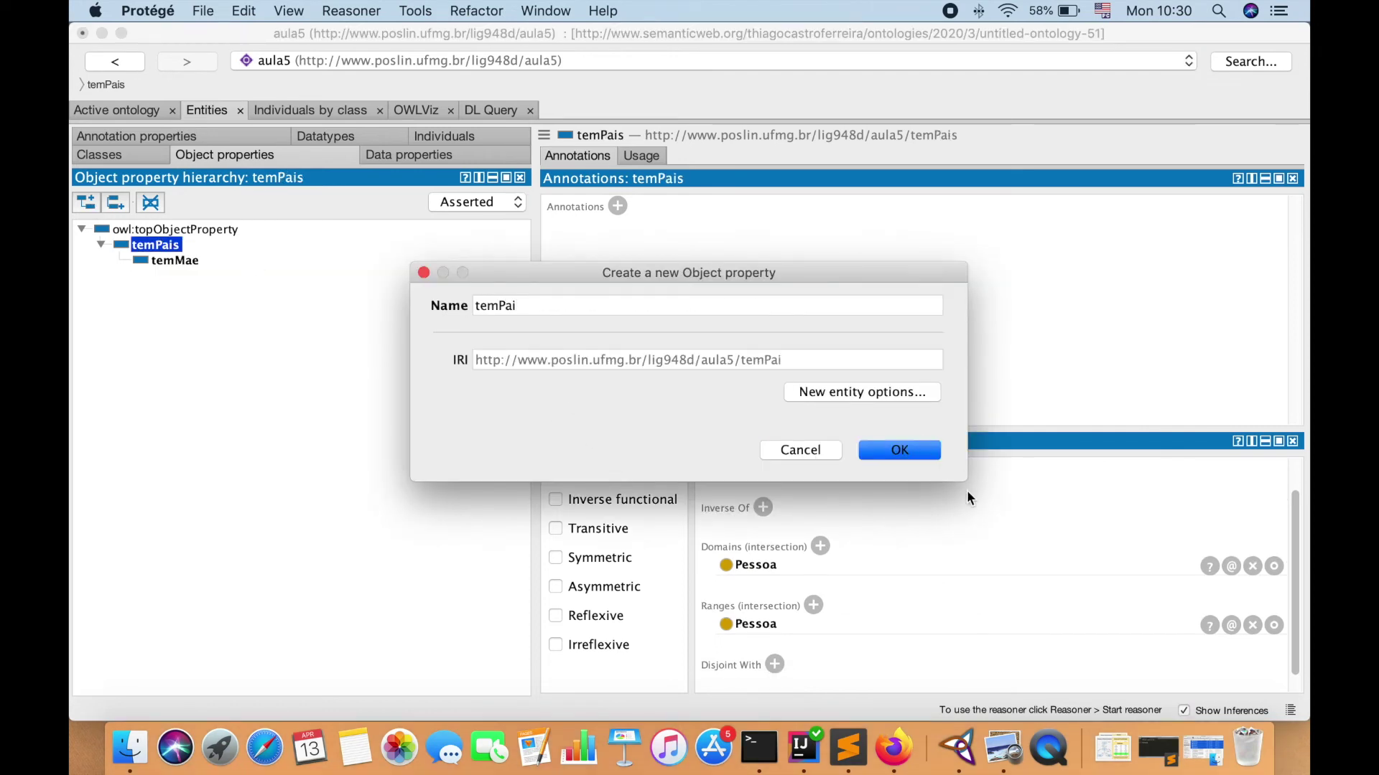
left_click(908, 455)
- Set the domain of the temPai property to Pessoa and its range to Homem
scroll(805, 567, "up", 1)
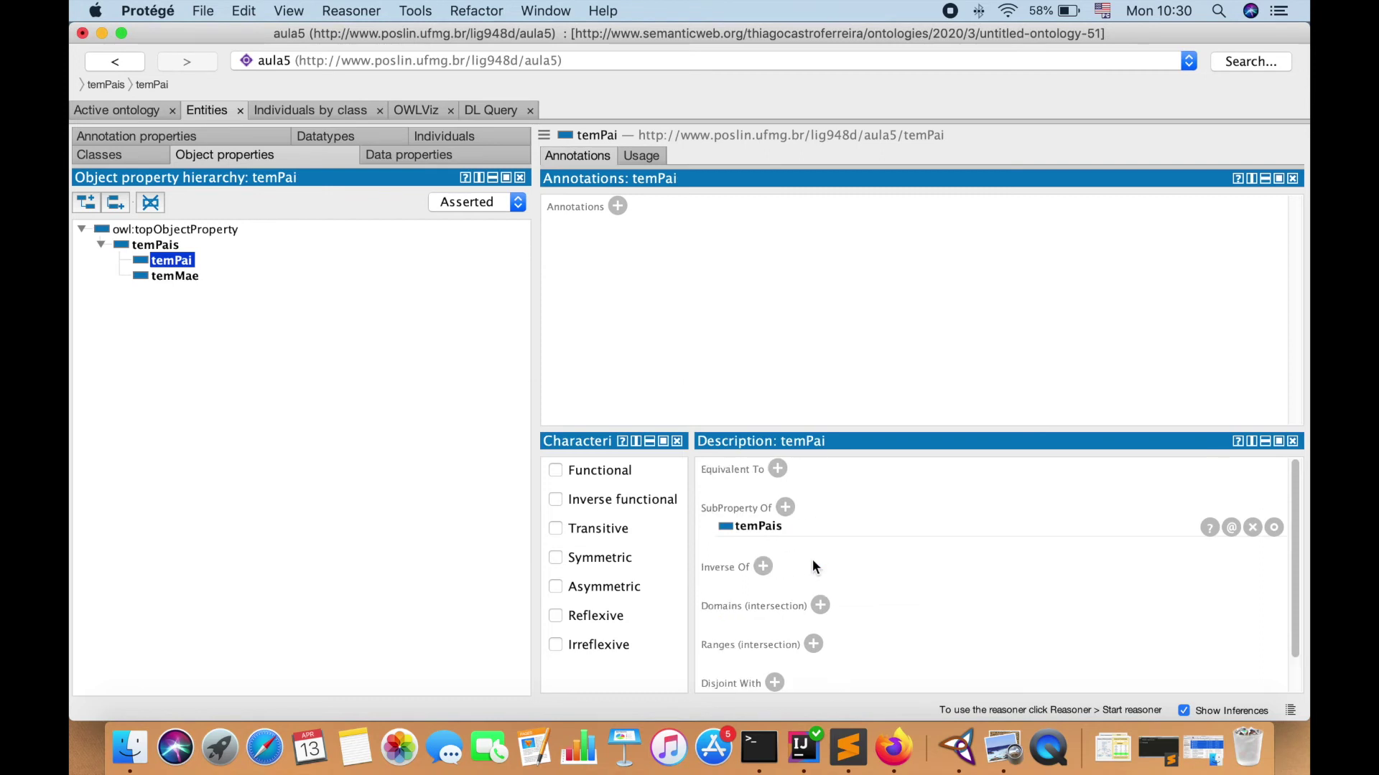
scroll(821, 597, "down", 1)
left_click(820, 566)
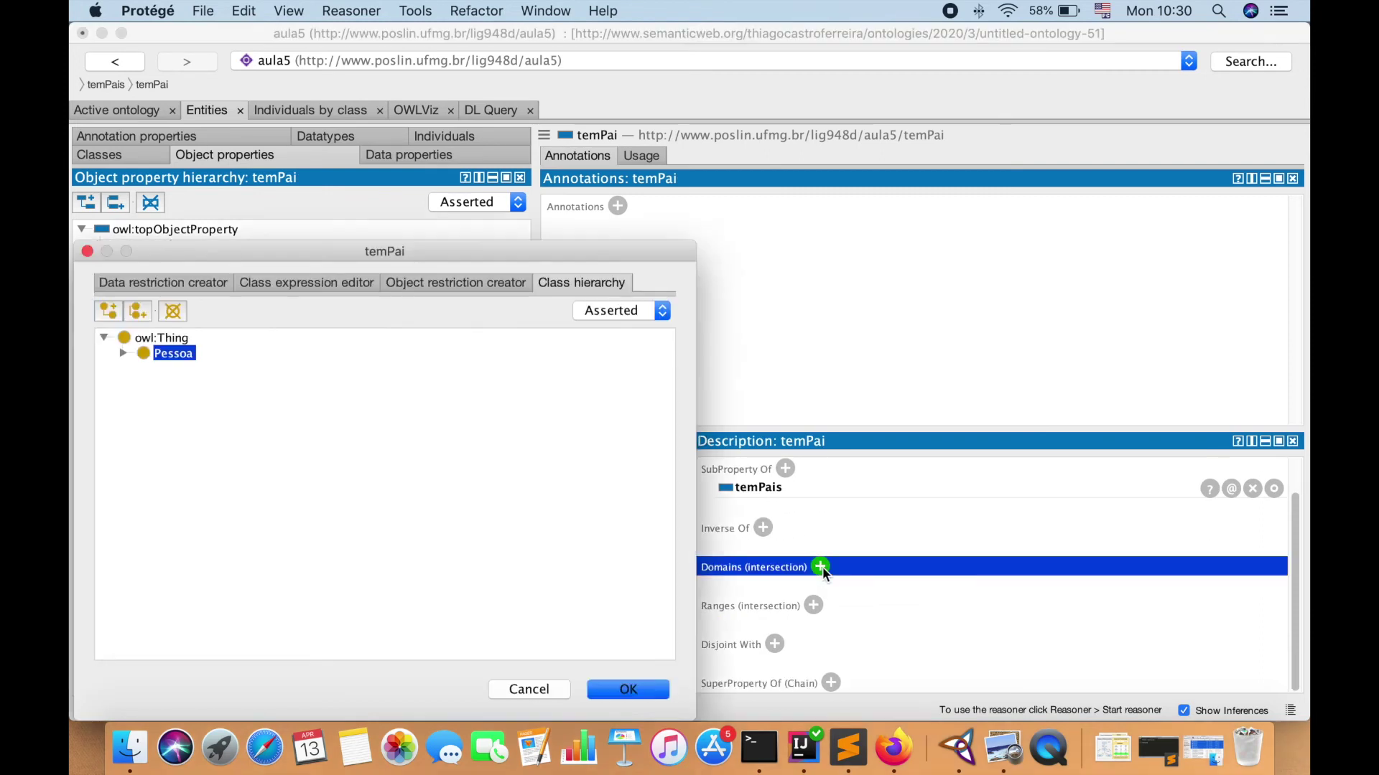
left_click(628, 689)
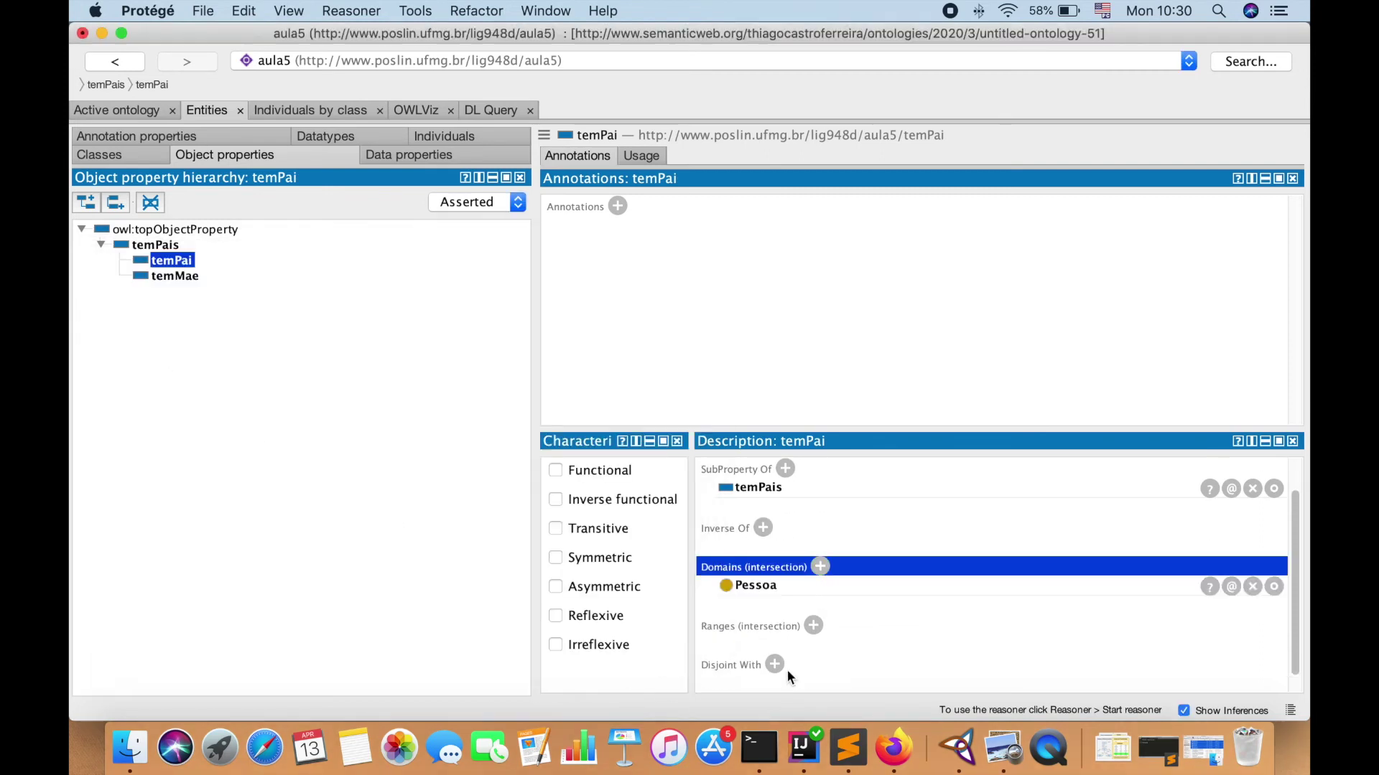
left_click(813, 626)
left_click(164, 372)
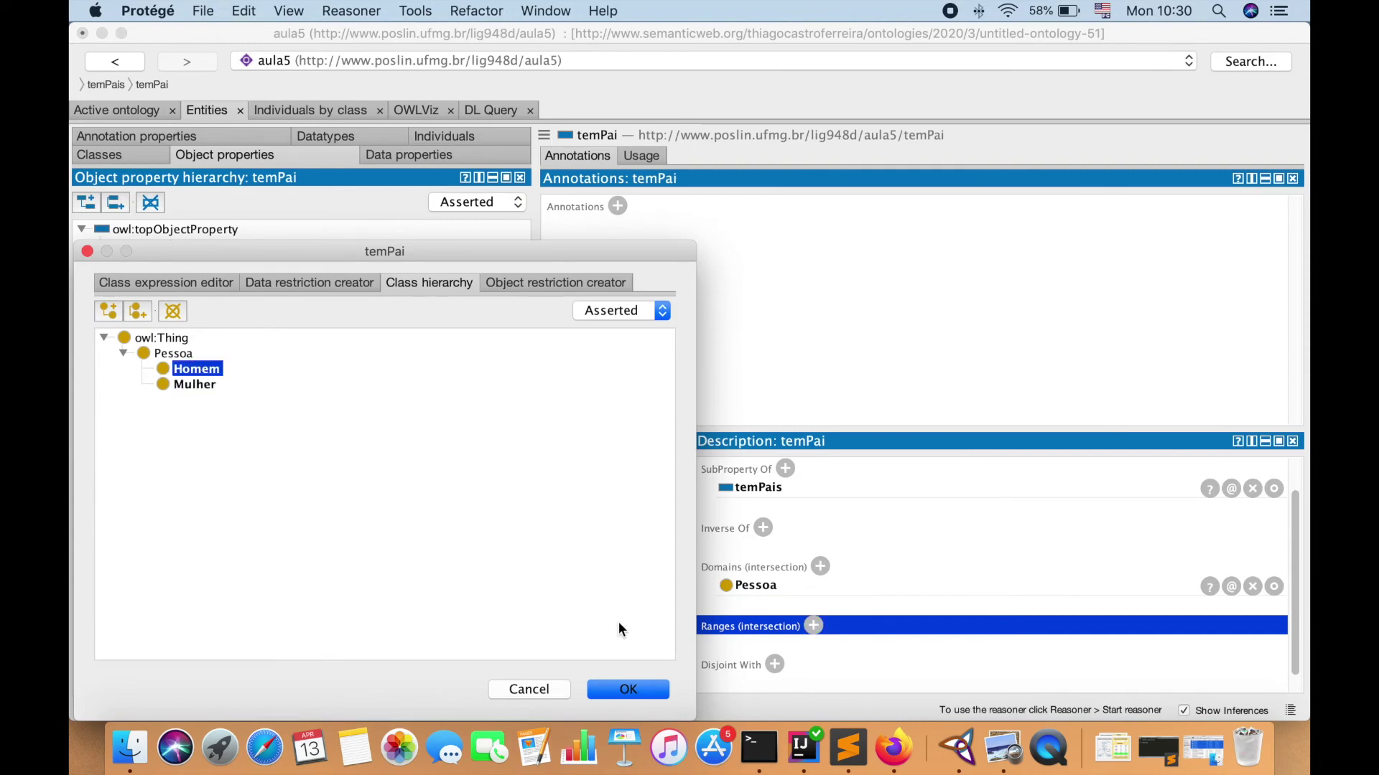
left_click(642, 689)
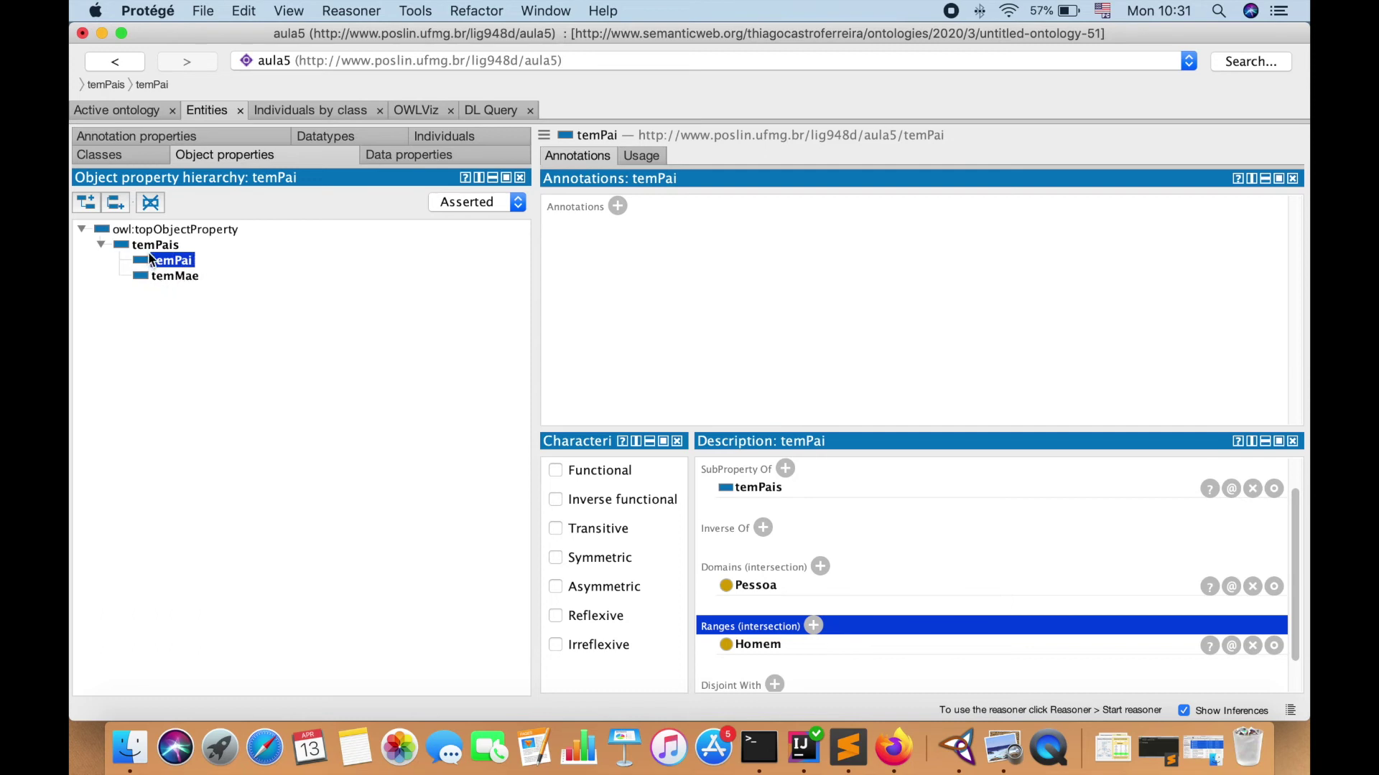
- Create the object property temIrmao directly under owl:topObjectProperty
left_click(125, 229)
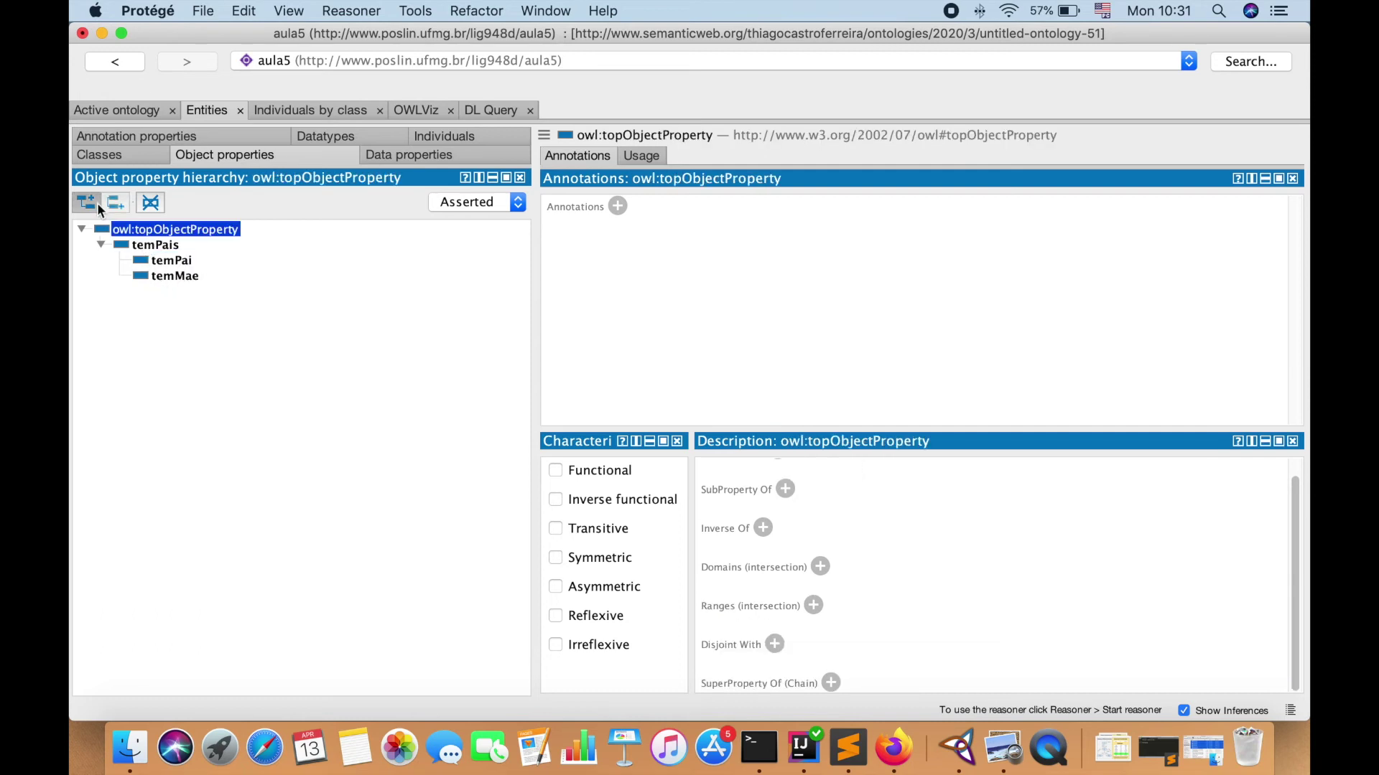
left_click(88, 203)
type("temIrmao")
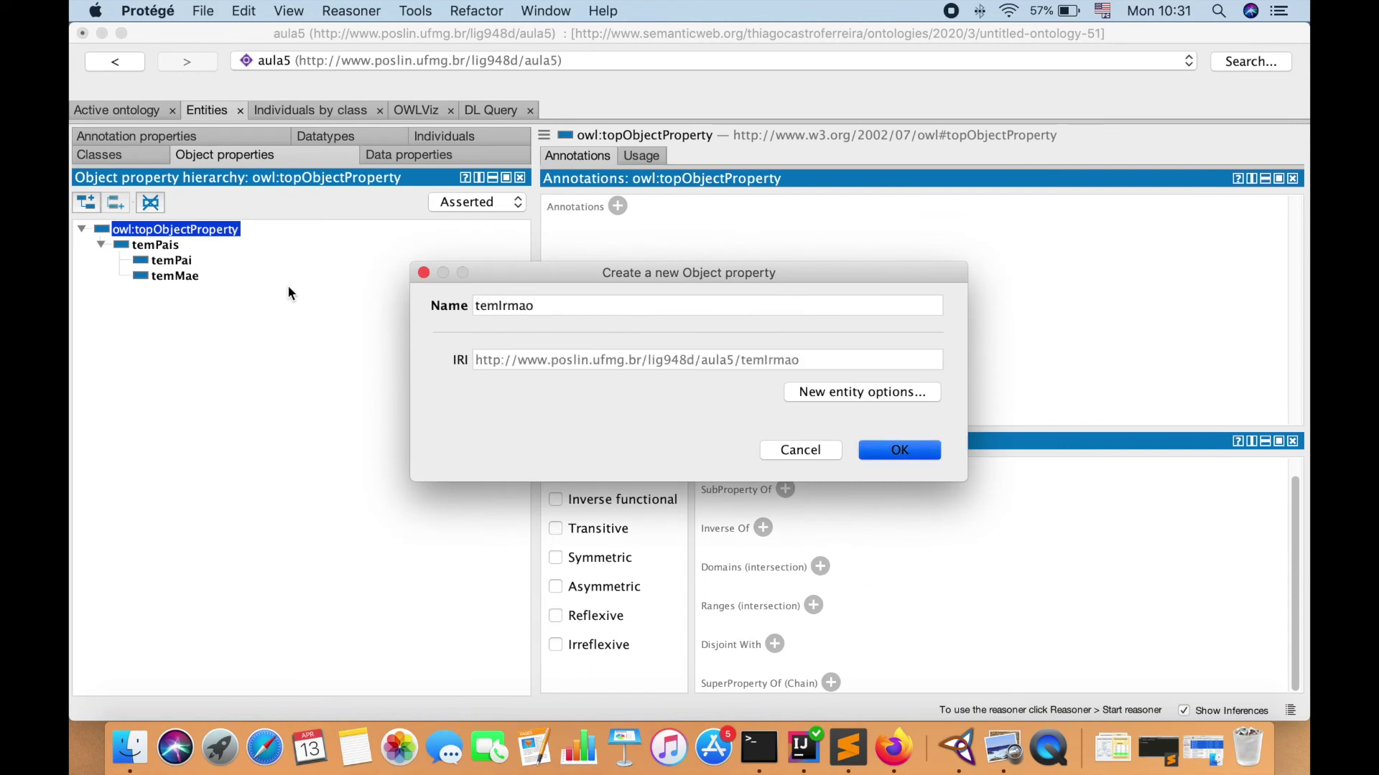
key("Return")
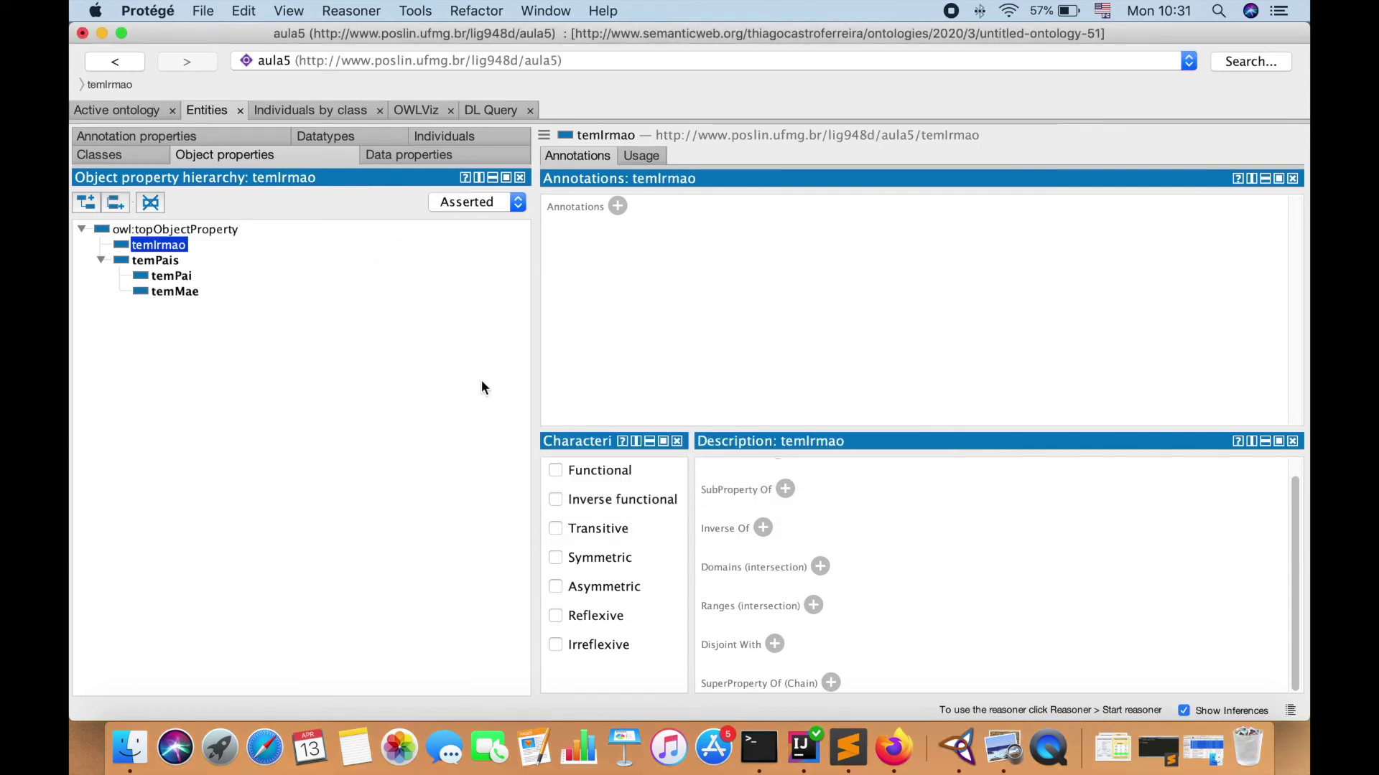
- Set both the domain and the range of the temIrmao property to the class Pessoa
left_click(820, 567)
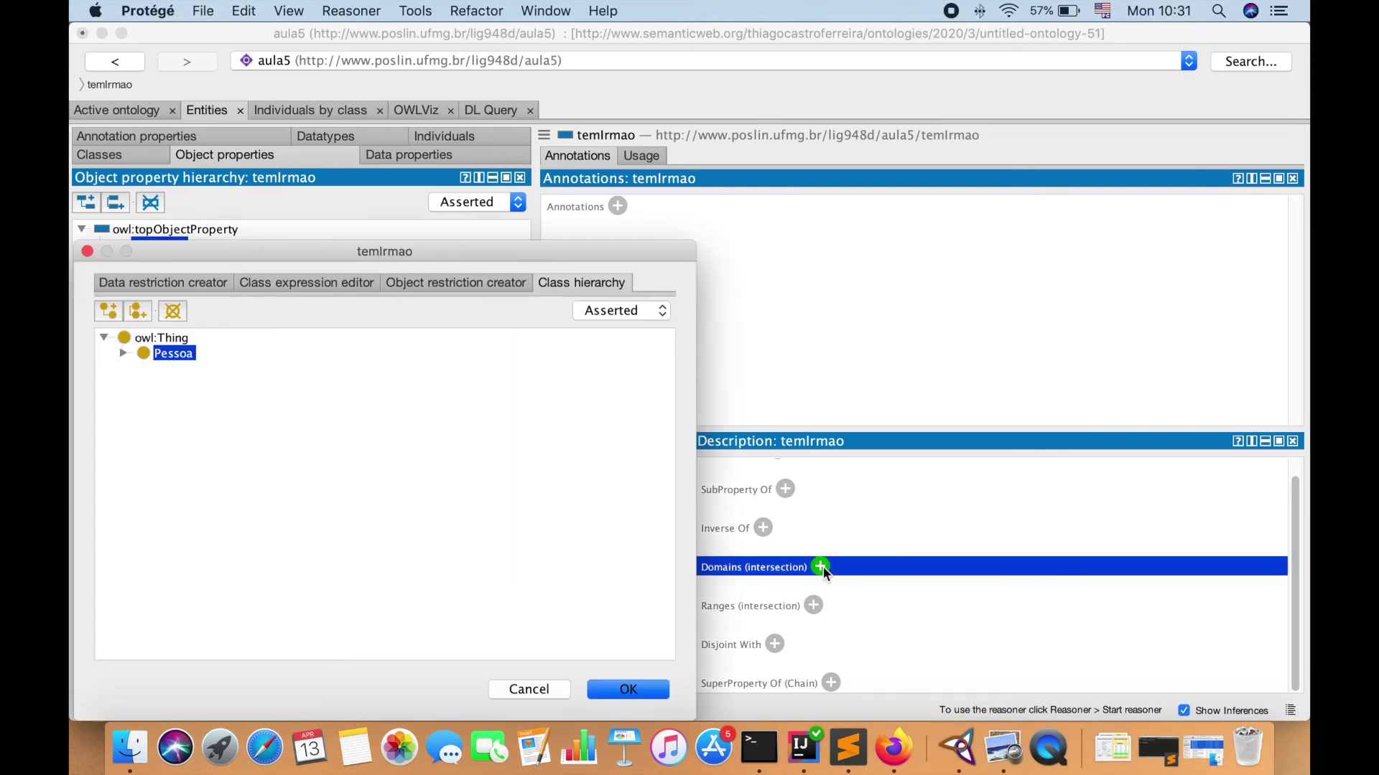
left_click(628, 689)
left_click(814, 626)
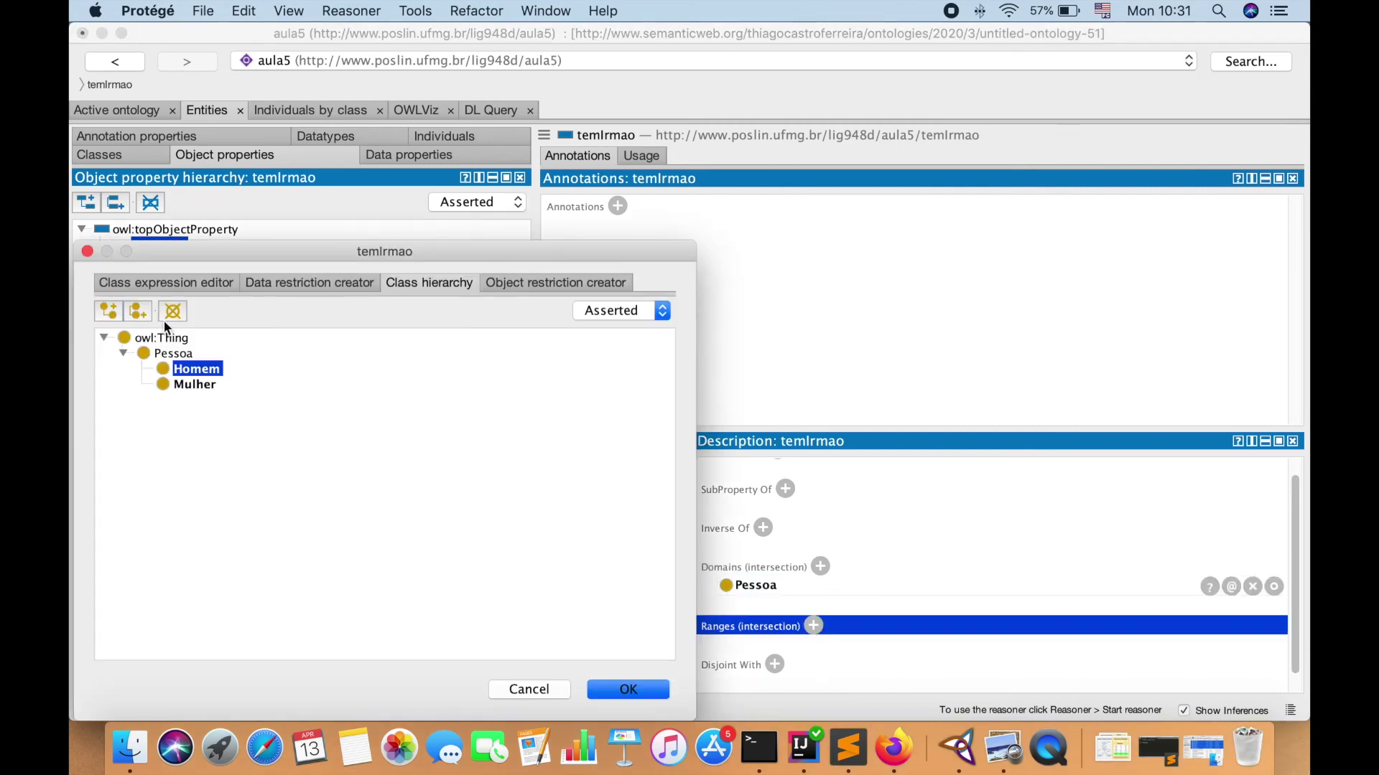
left_click(173, 353)
left_click(665, 690)
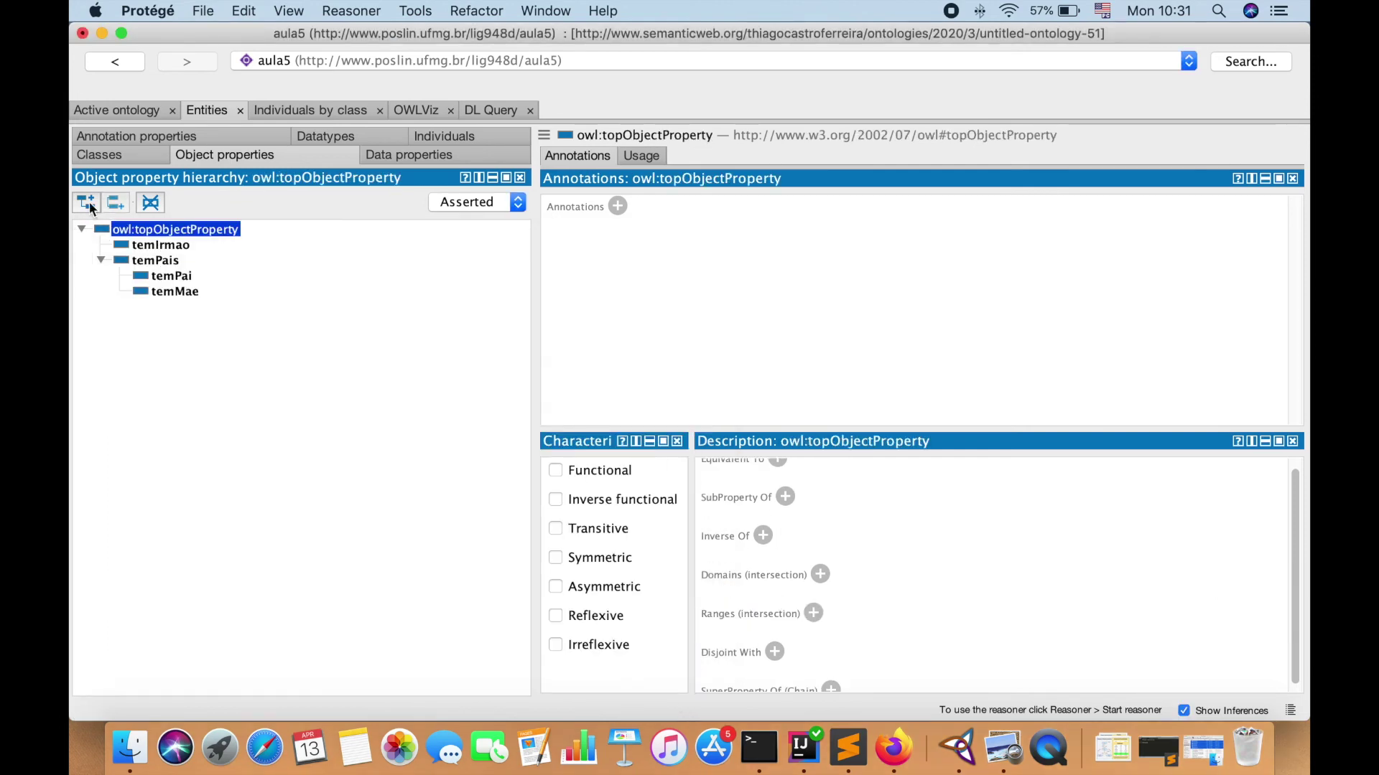
- Create the object property temFilho directly under owl:topObjectProperty
left_click(87, 203)
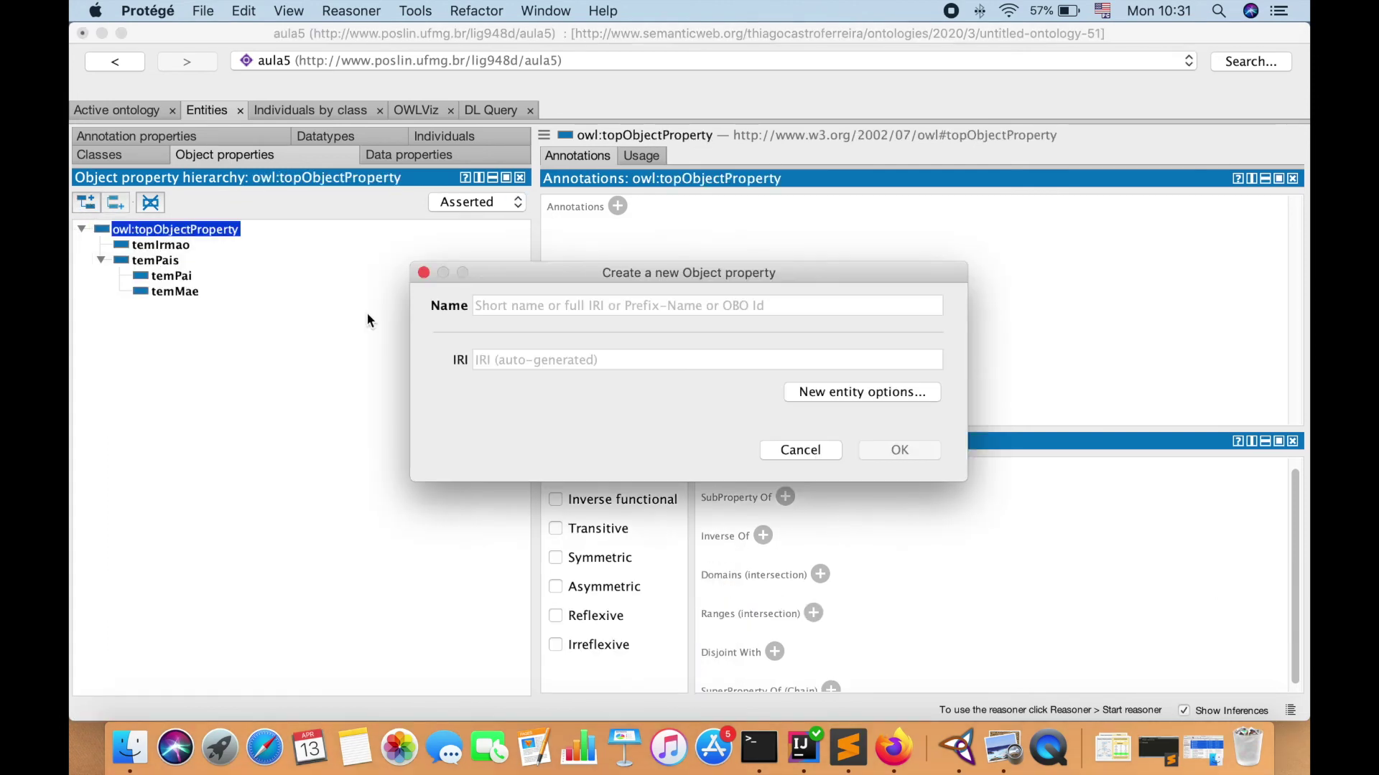
type("temFilho")
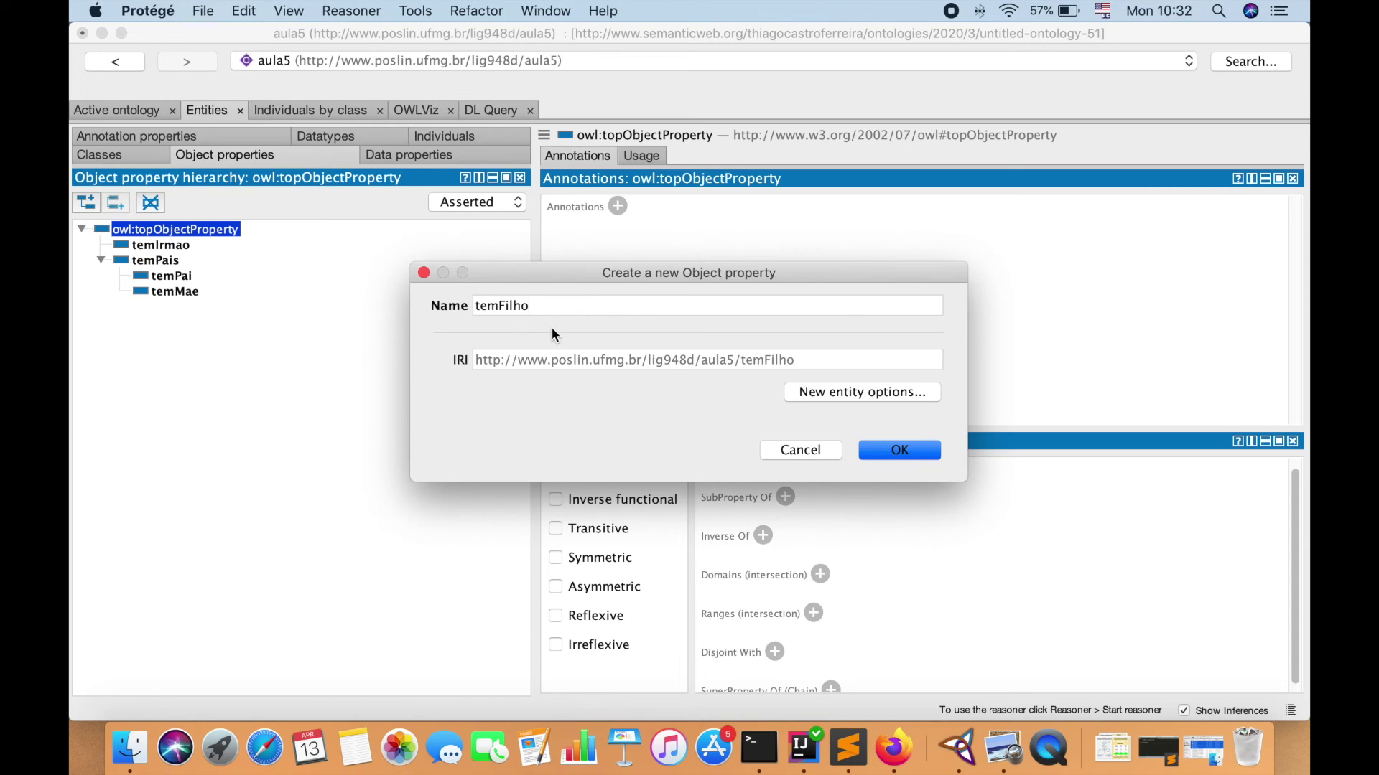
left_click(921, 449)
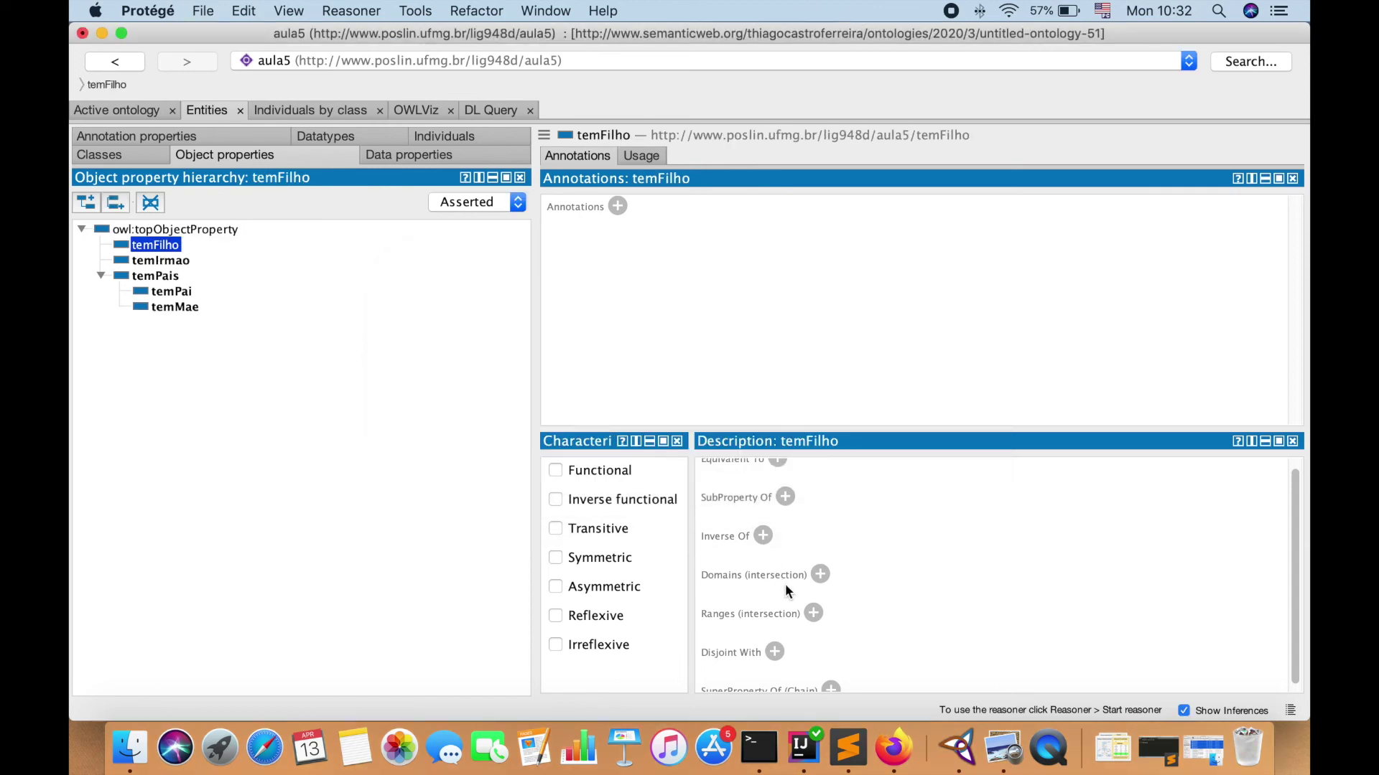
- Set both the domain and the range of the temFilho property to the class Pessoa
left_click(820, 575)
left_click(619, 690)
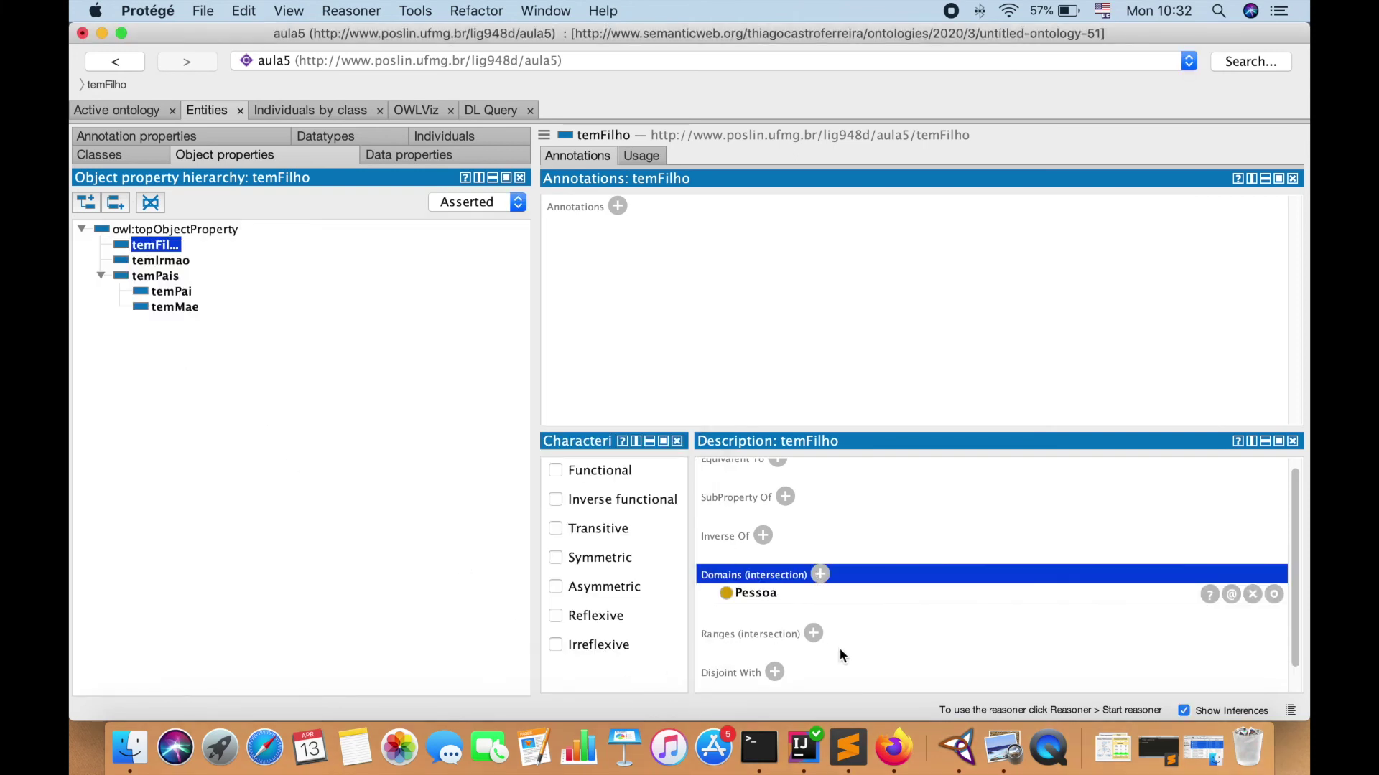
left_click(816, 639)
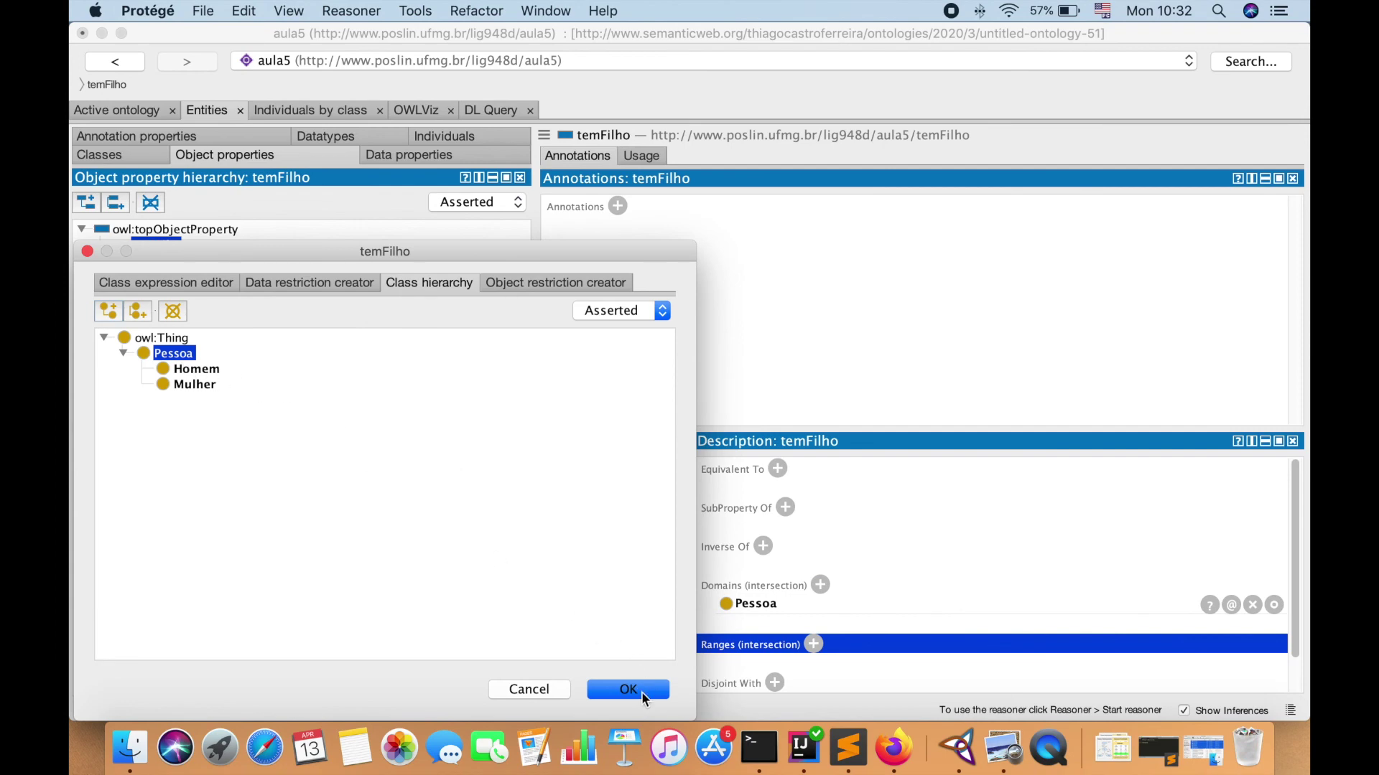
left_click(628, 690)
- Create the object property conjuge directly under owl:topObjectProperty
left_click(175, 229)
left_click(86, 201)
type("c")
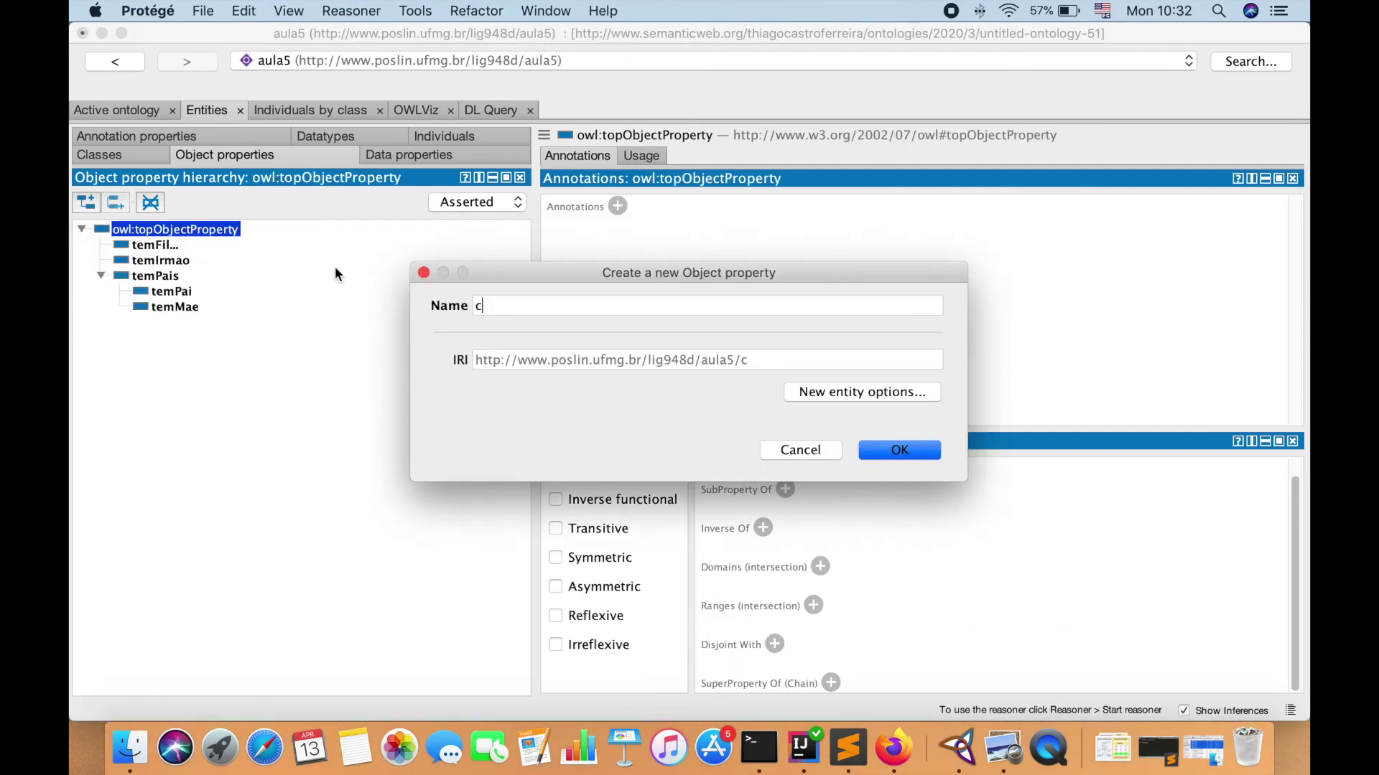
type("onjuge")
left_click(899, 457)
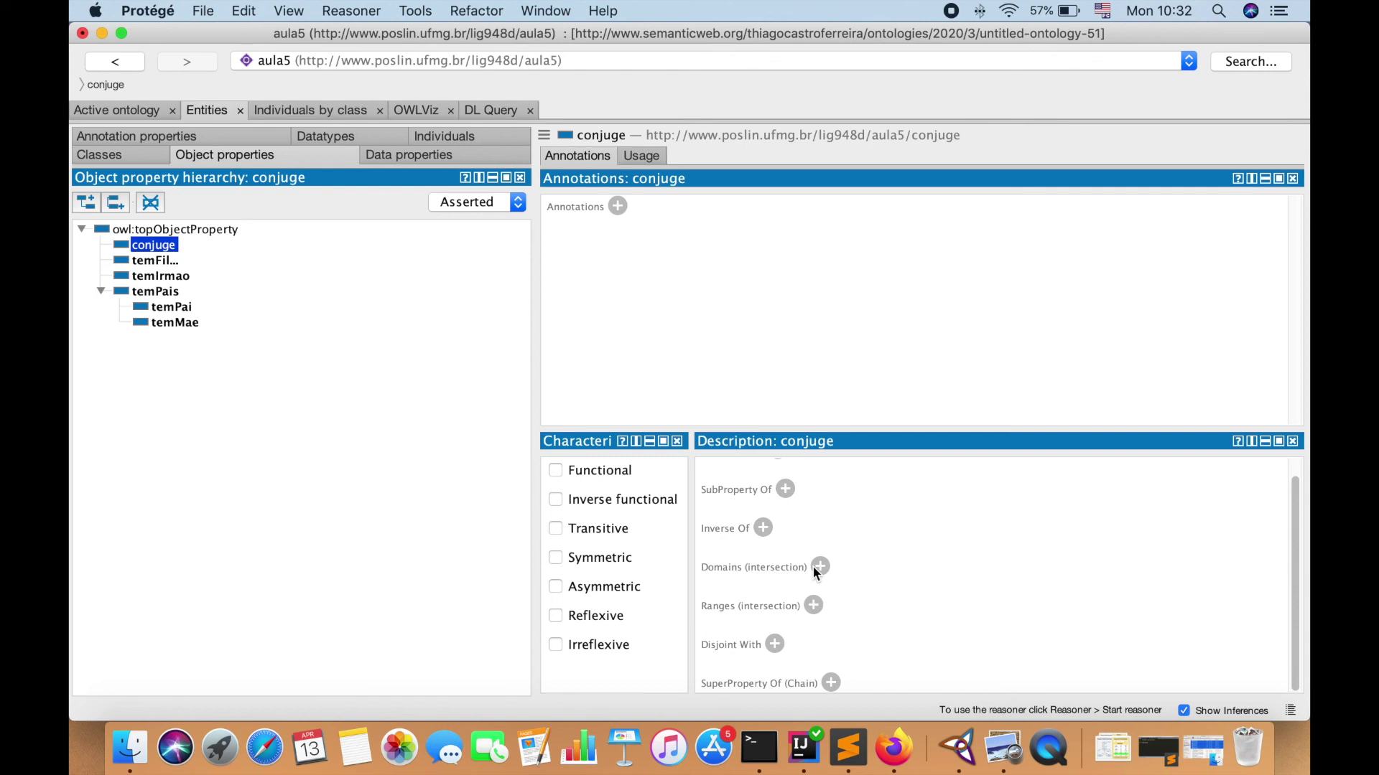
- Set both the domain and the range of the conjuge property to Pessoa, and bring up the Cenário diagram in the slides
left_click(820, 566)
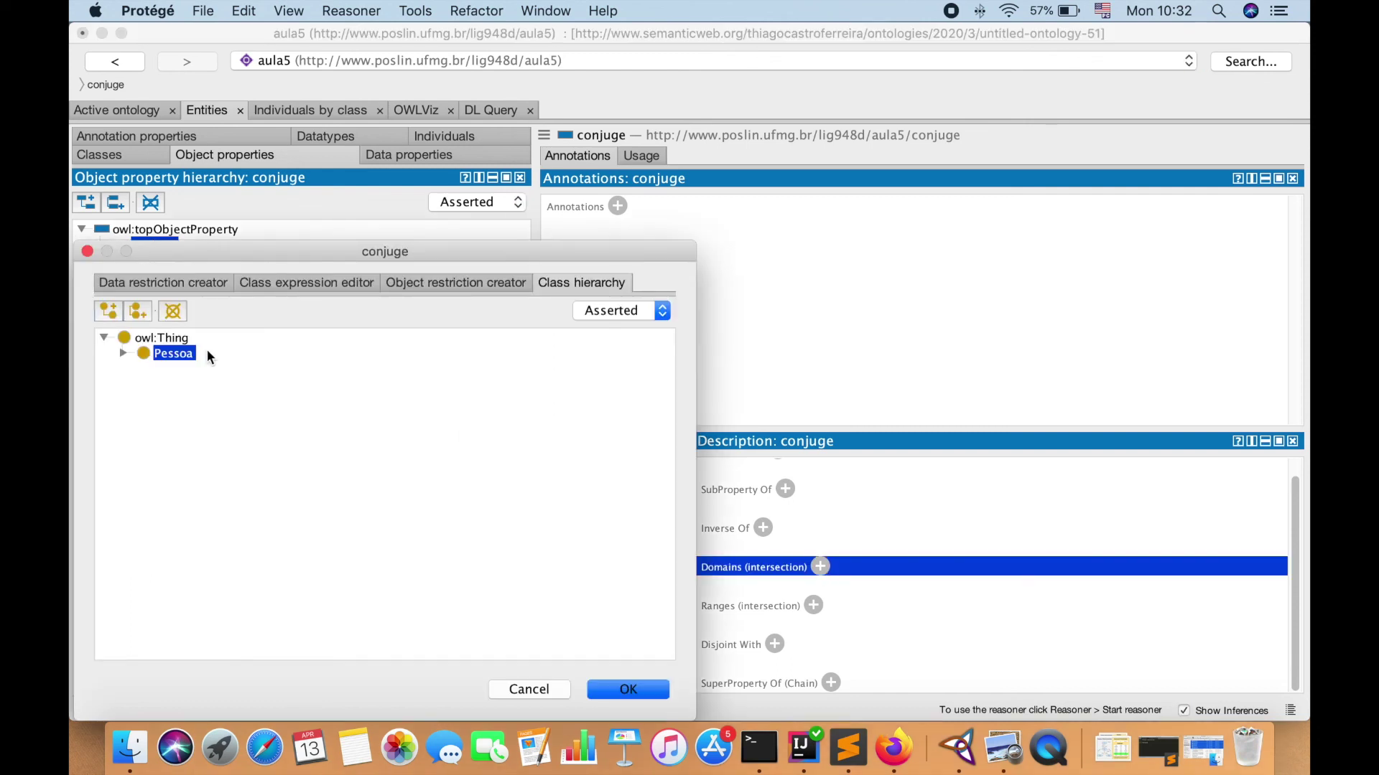
left_click(625, 691)
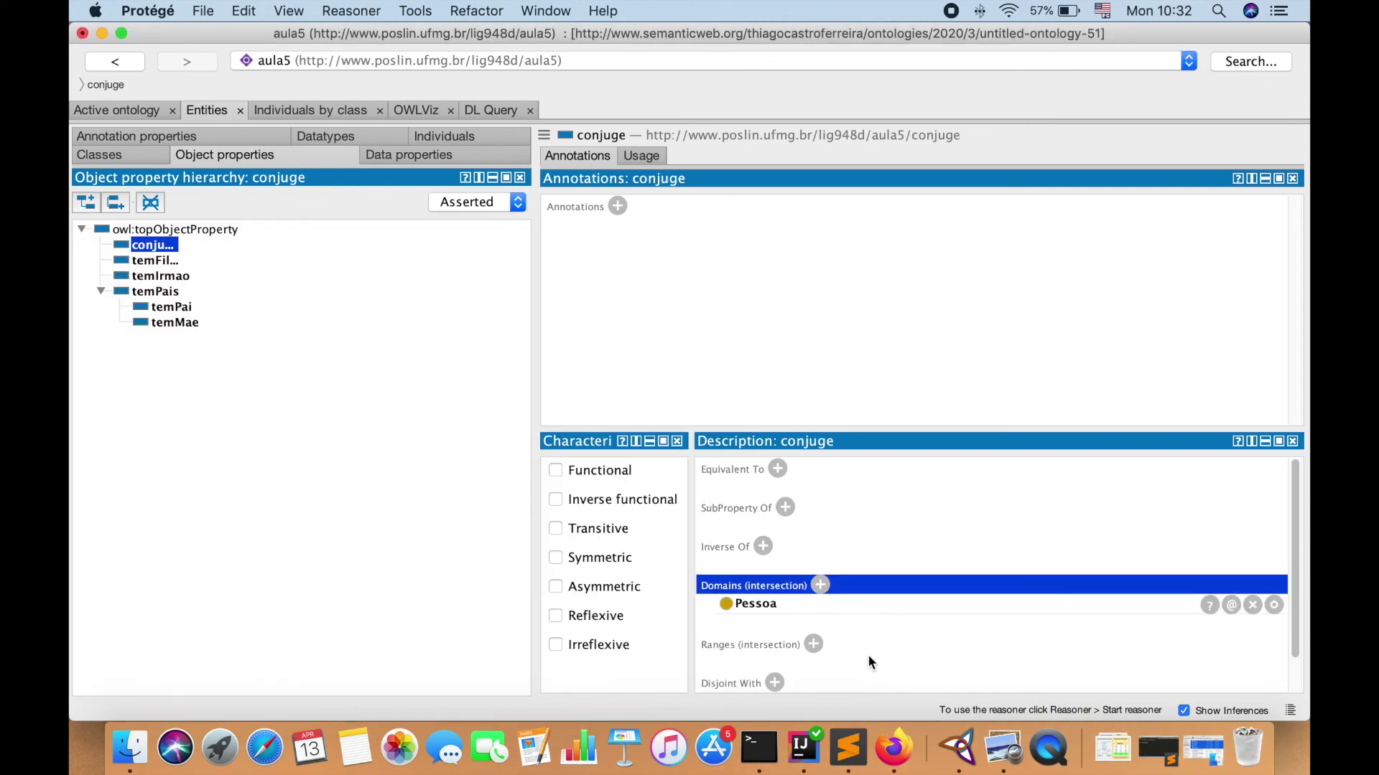
left_click(813, 644)
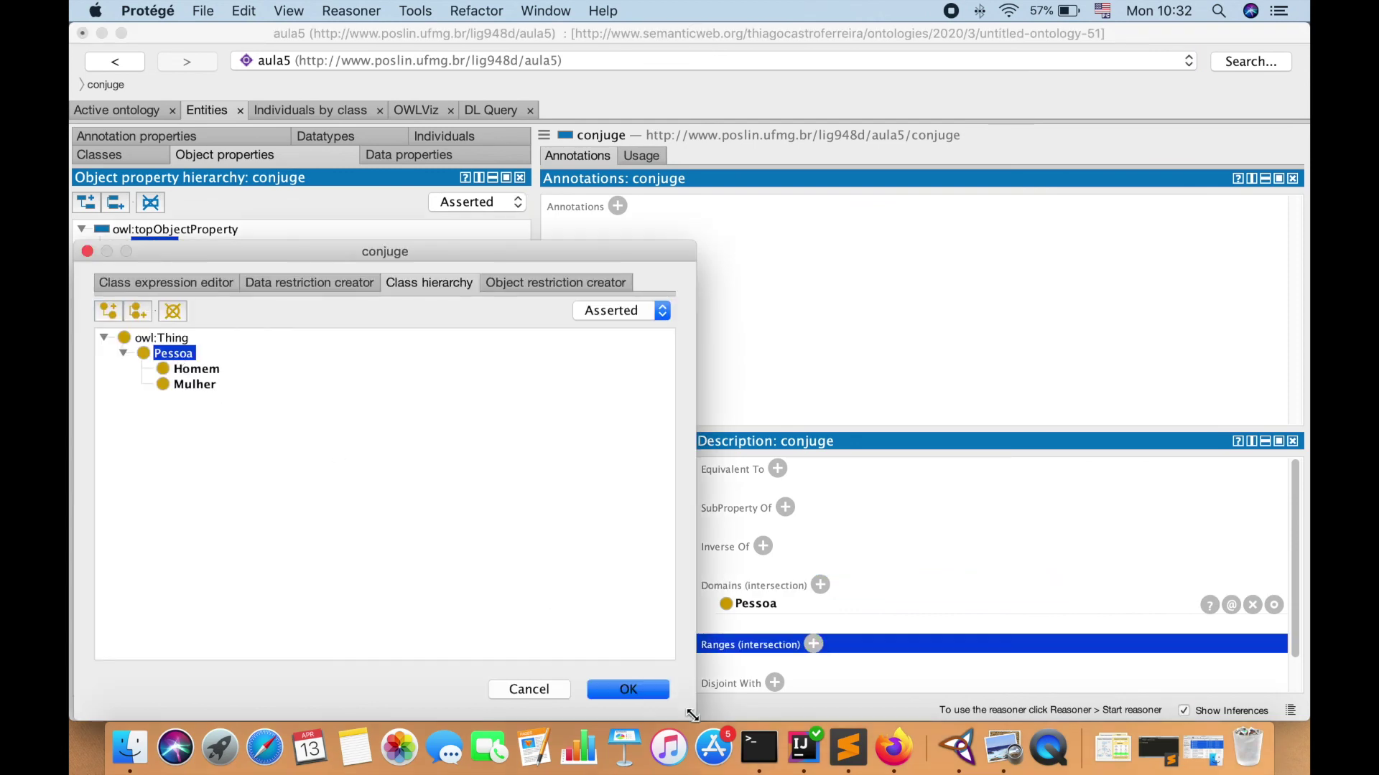
left_click(625, 686)
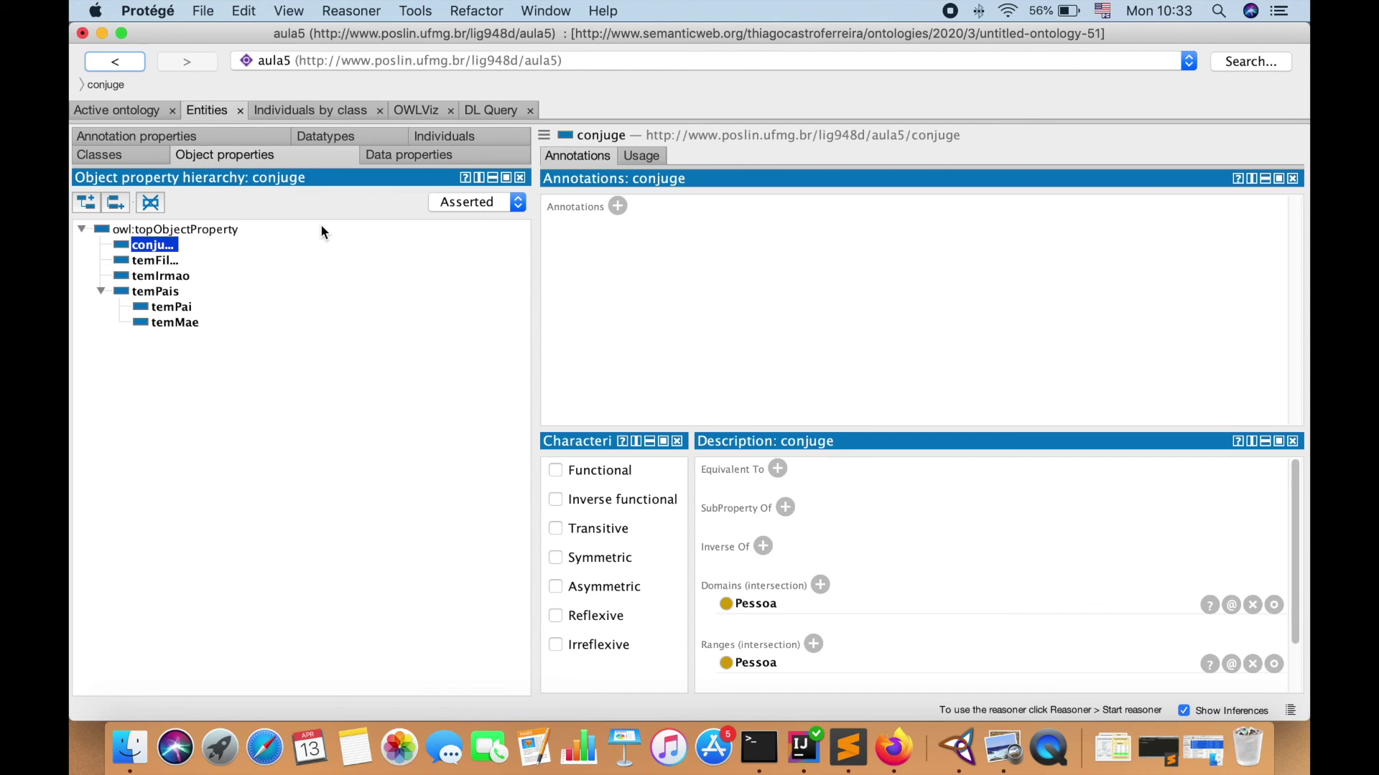
key("ctrl+Right")
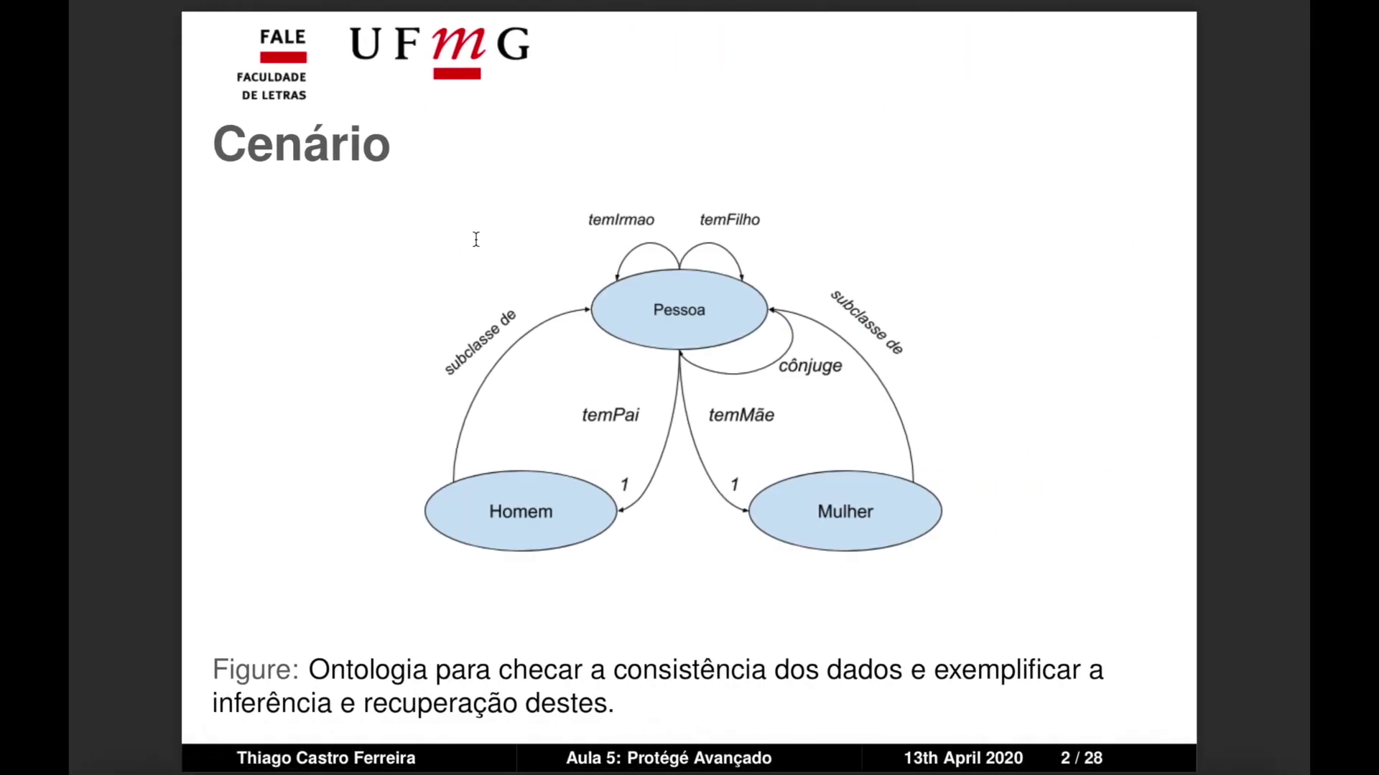